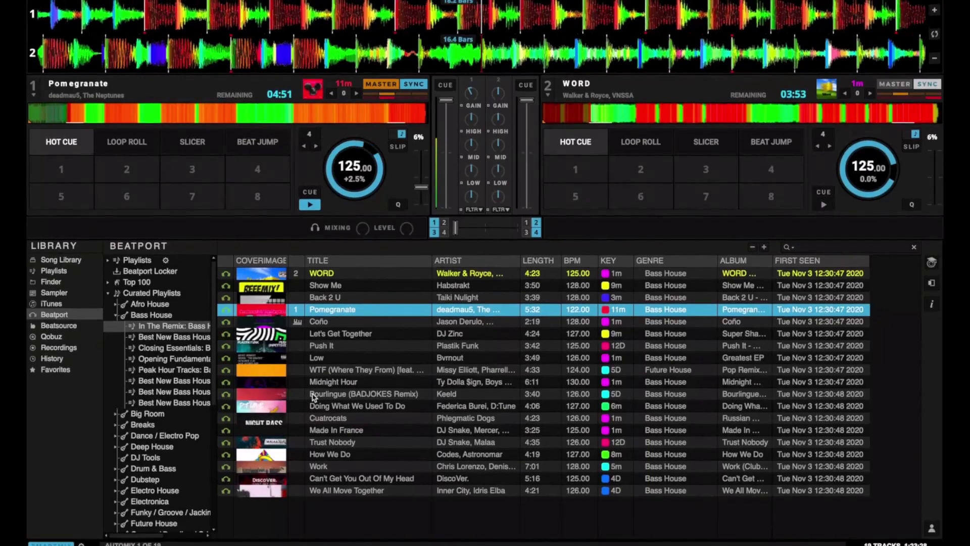
# - Cycle layouts through 4Decks Horizontal and 4Decks Vertical to 2Decks Horizontal, showing the FX units
pyautogui.click(384, 120)
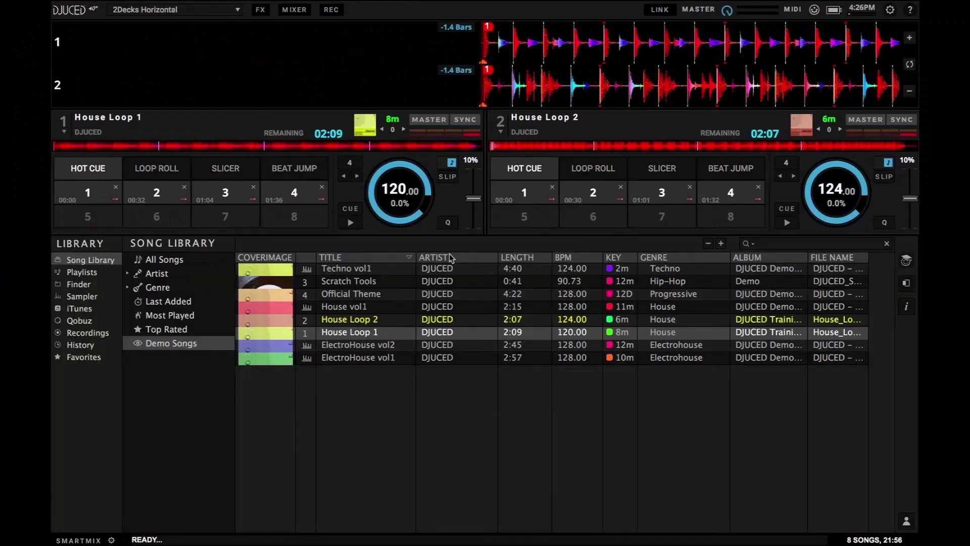
pyautogui.click(174, 10)
pyautogui.click(146, 58)
pyautogui.click(174, 10)
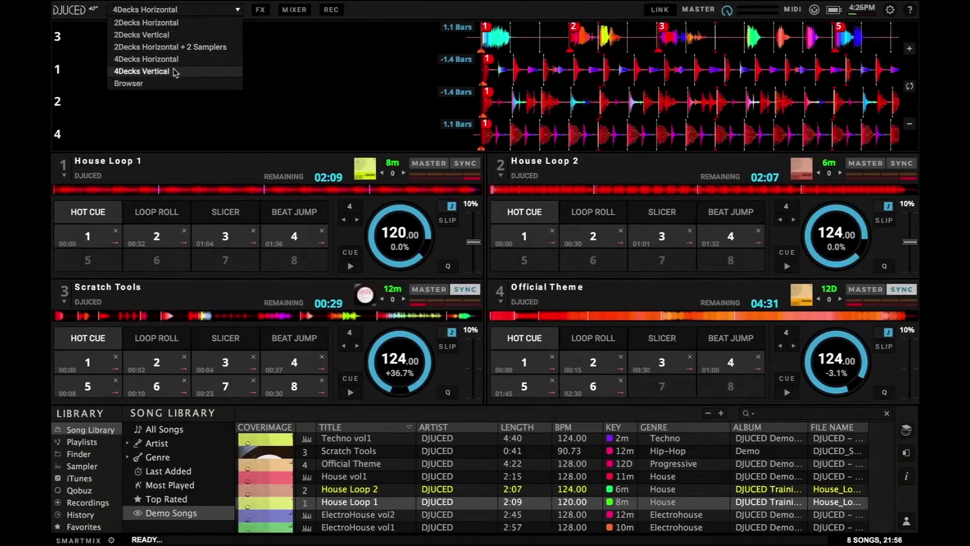
pyautogui.click(176, 71)
pyautogui.click(175, 9)
pyautogui.click(146, 23)
pyautogui.click(261, 10)
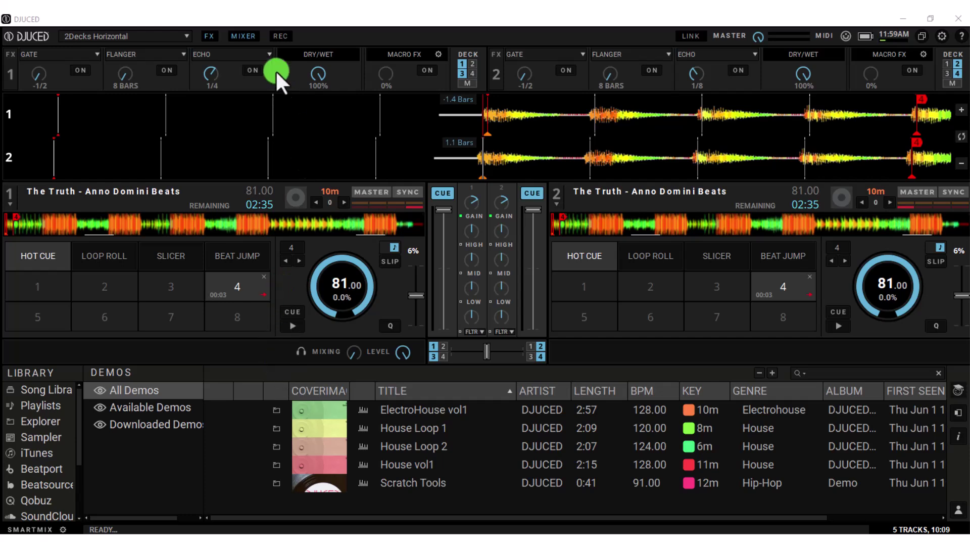
# - Start The Truth on deck 1, pause it, return to hot cue 4 and play again
pyautogui.click(264, 365)
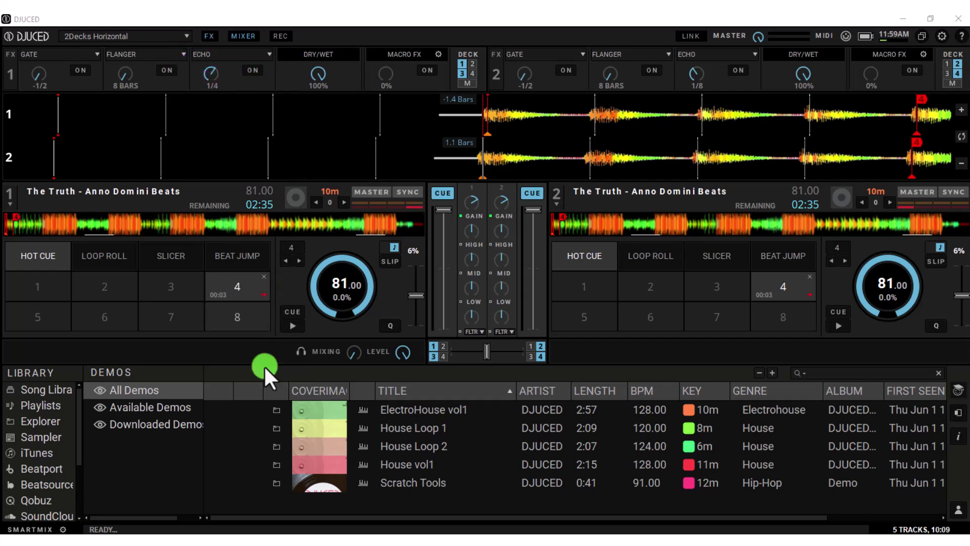
pyautogui.click(290, 325)
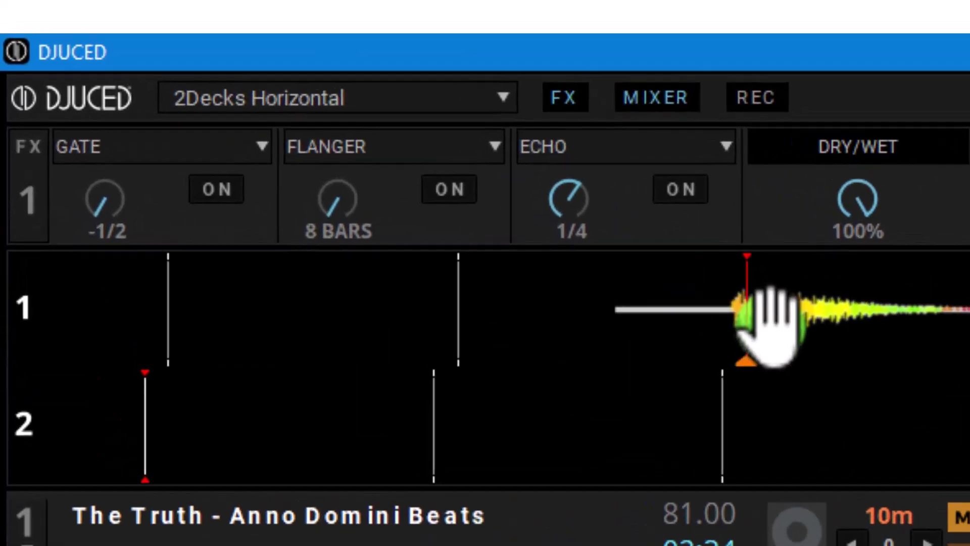
pyautogui.click(737, 309)
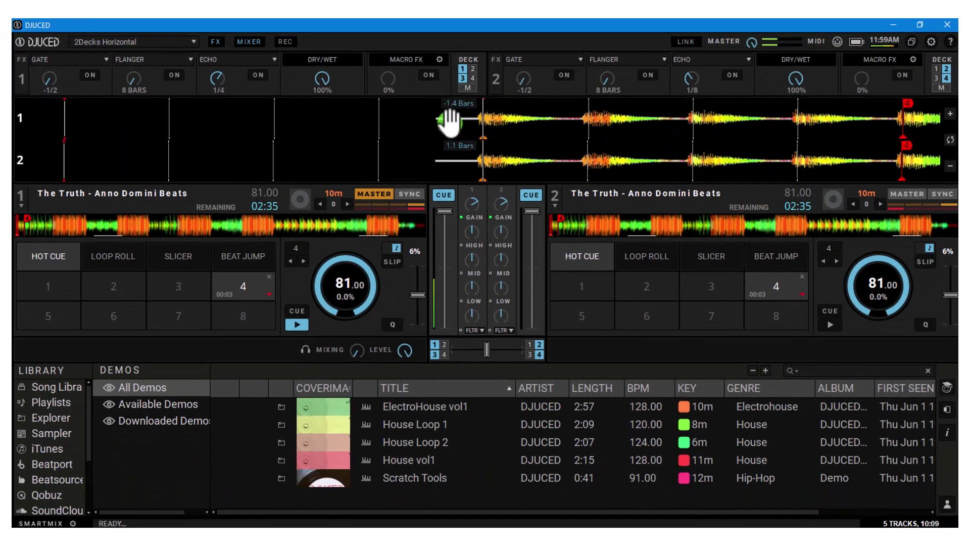
pyautogui.click(283, 283)
pyautogui.click(213, 248)
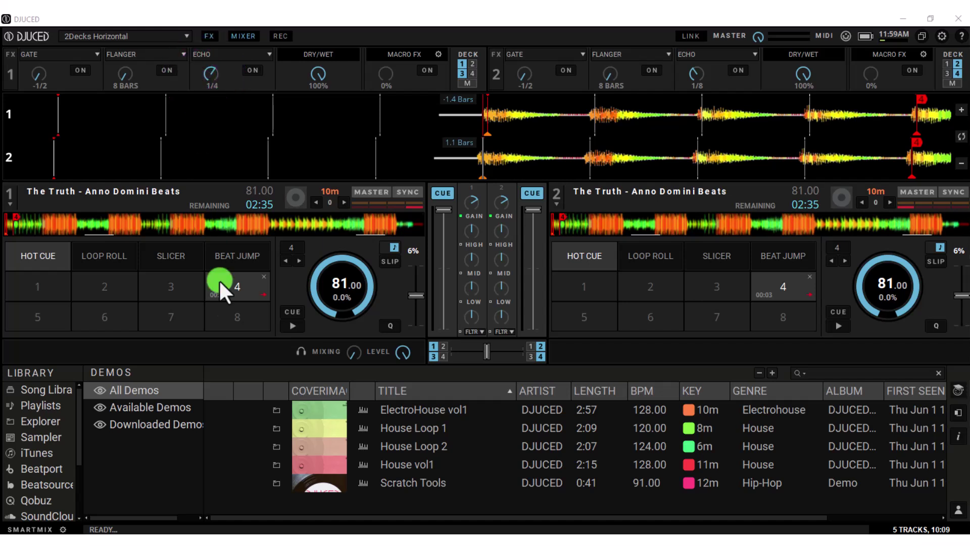
pyautogui.click(290, 325)
# - Drag deck 1's waveform until its beats line up with deck 2 at 1.1 bars
pyautogui.click(270, 114)
pyautogui.moveTo(270, 113); pyautogui.dragTo(570, 145)
pyautogui.moveTo(394, 117); pyautogui.dragTo(535, 131)
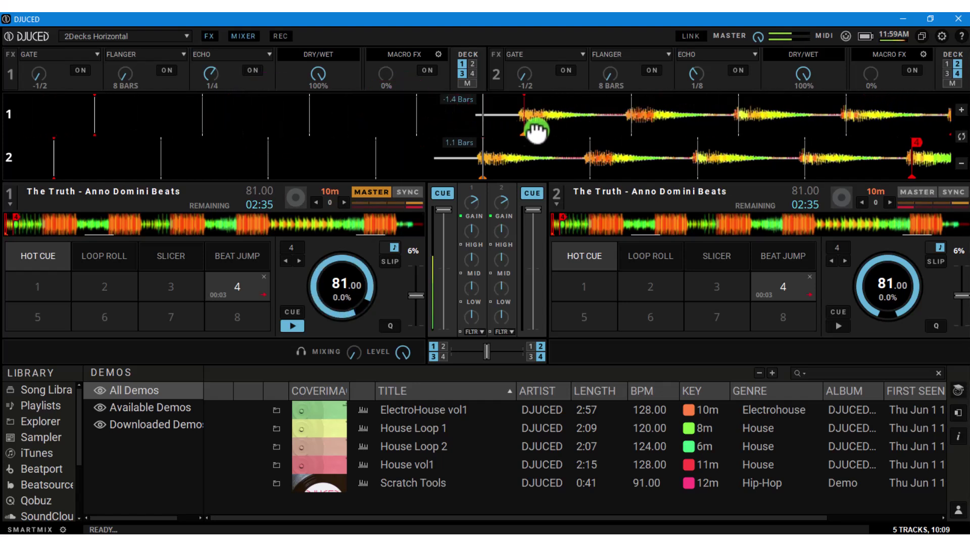
pyautogui.moveTo(440, 113); pyautogui.dragTo(491, 129)
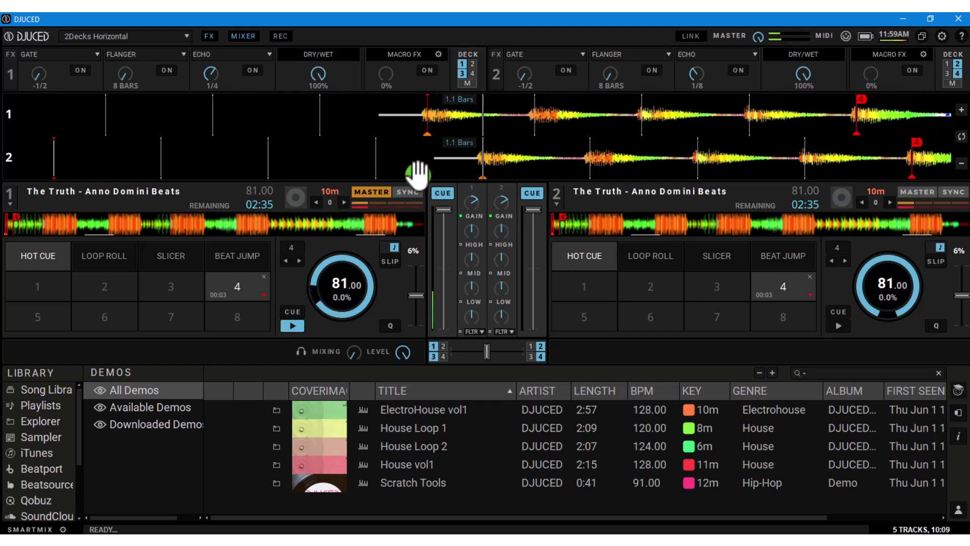
# - Retrigger hot cue 4 on deck 1 several times, then switch on deck 1's Echo
pyautogui.click(235, 281)
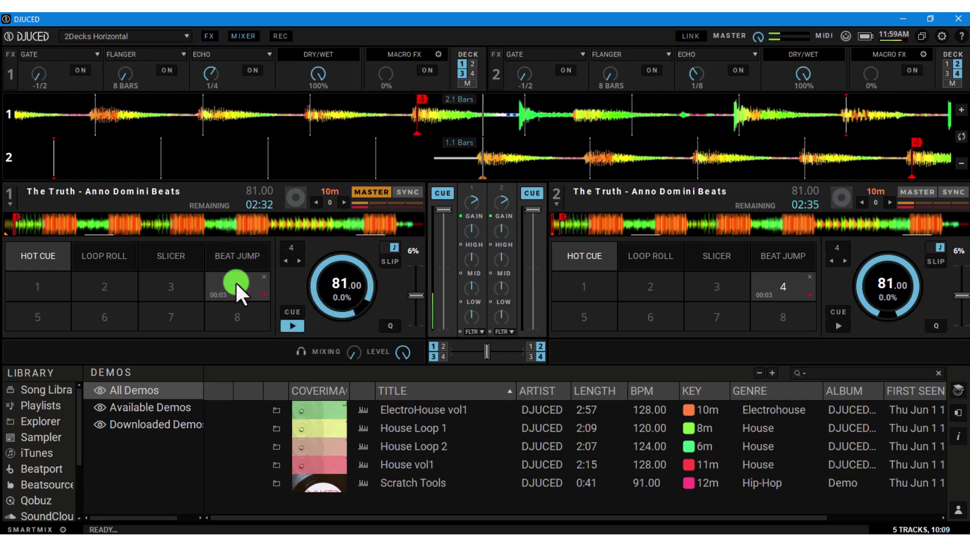
pyautogui.click(236, 282)
pyautogui.click(235, 281)
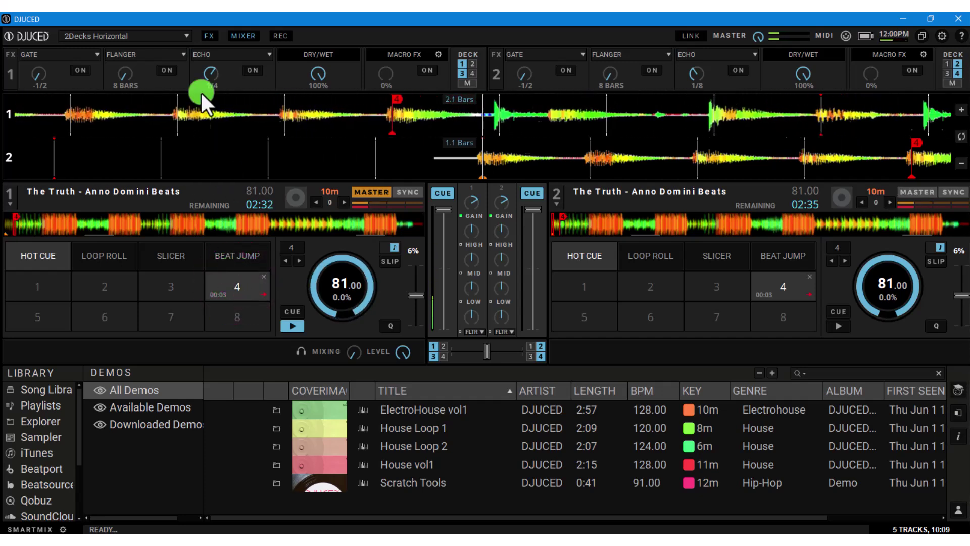
pyautogui.click(252, 70)
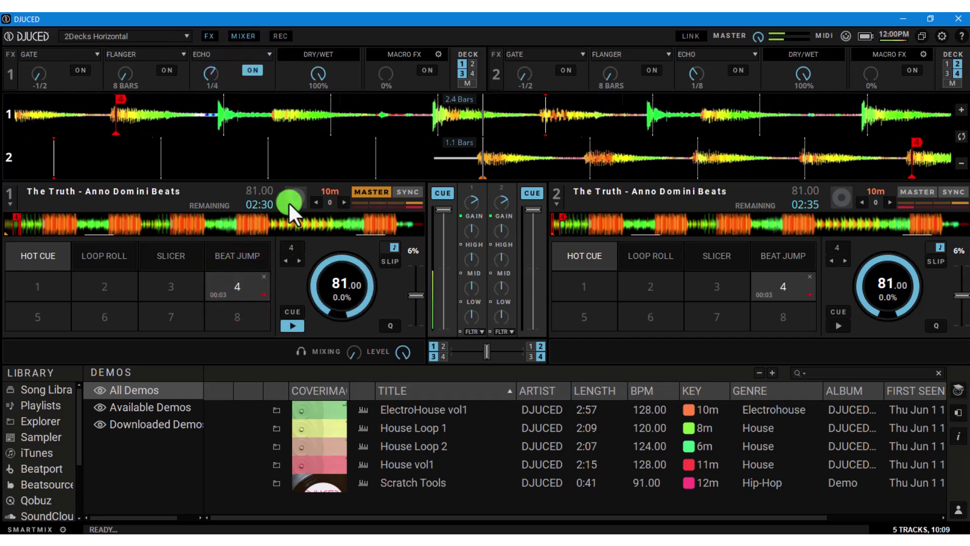
pyautogui.click(213, 73)
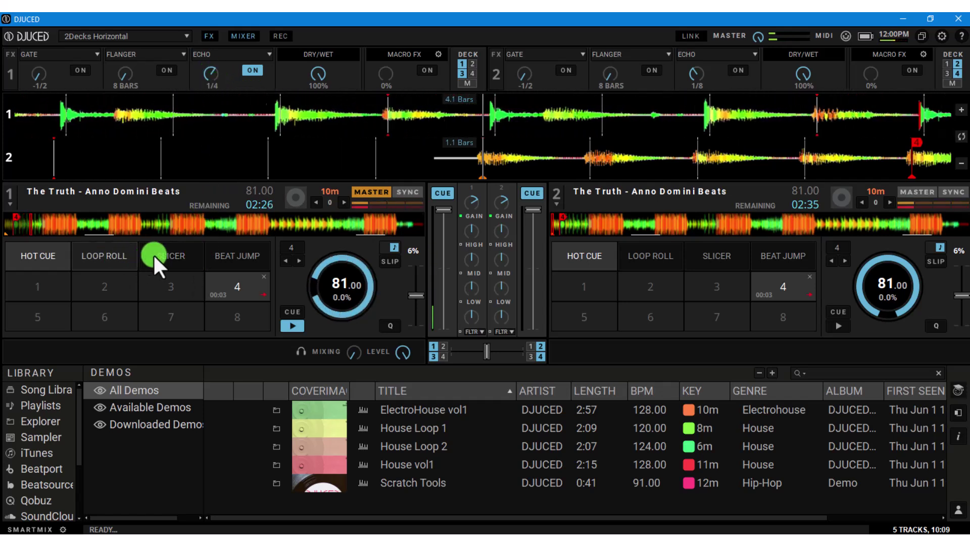
# - Lengthen deck 1's echo to 3/8 while jumping back to hot cue 4
pyautogui.click(166, 315)
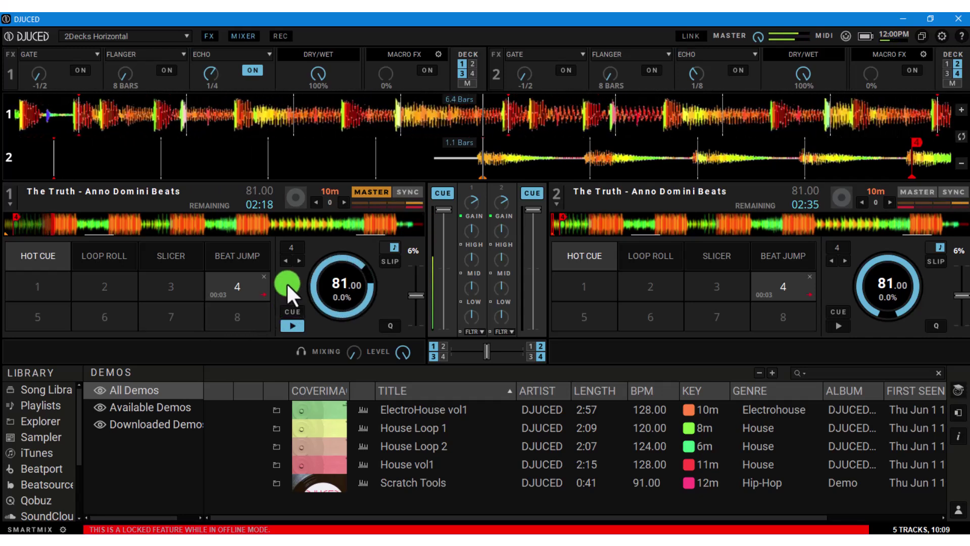
pyautogui.click(239, 286)
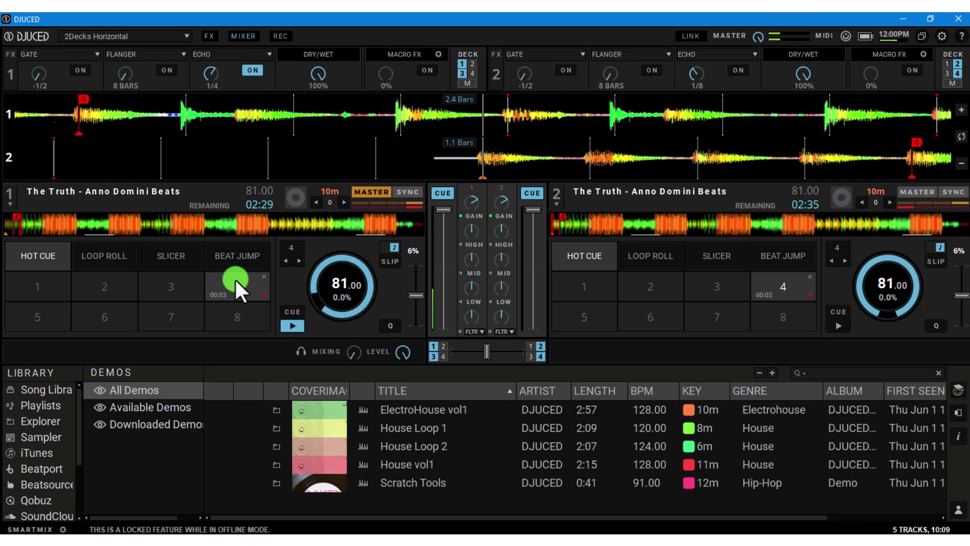
pyautogui.click(229, 136)
pyautogui.moveTo(212, 74); pyautogui.dragTo(213, 71)
pyautogui.moveTo(490, 286)
pyautogui.mouseDown()
pyautogui.moveTo(494, 247)
pyautogui.moveTo(426, 260)
pyautogui.moveTo(396, 297)
pyautogui.moveTo(228, 97)
pyautogui.moveTo(272, 294)
pyautogui.moveTo(235, 280)
pyautogui.mouseUp()
pyautogui.click(235, 280)
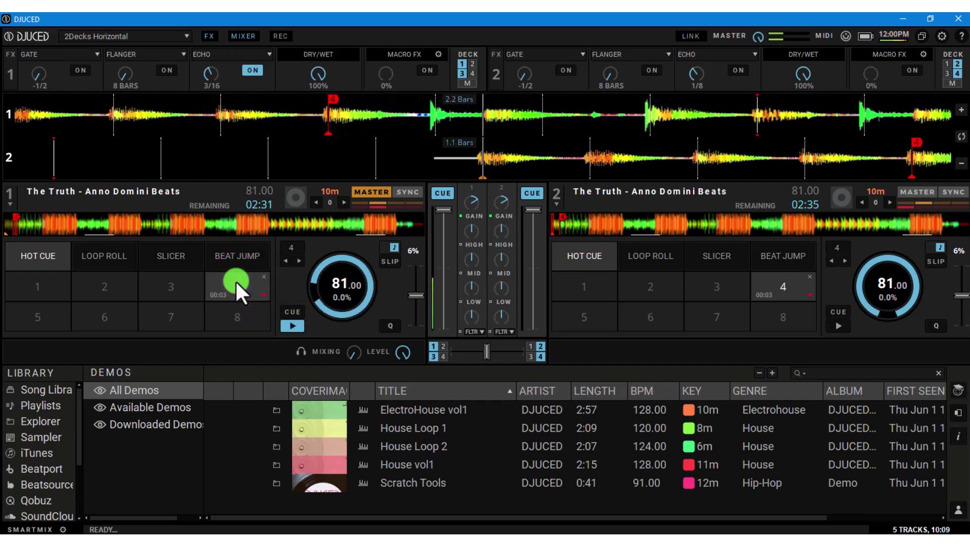
pyautogui.moveTo(245, 155)
pyautogui.mouseDown()
pyautogui.moveTo(210, 67)
pyautogui.moveTo(483, 286)
pyautogui.mouseUp()
# - Shorten deck 1's echo to 1/8 and keep retriggering hot cue 4
pyautogui.moveTo(209, 73); pyautogui.dragTo(208, 83)
pyautogui.click(237, 286)
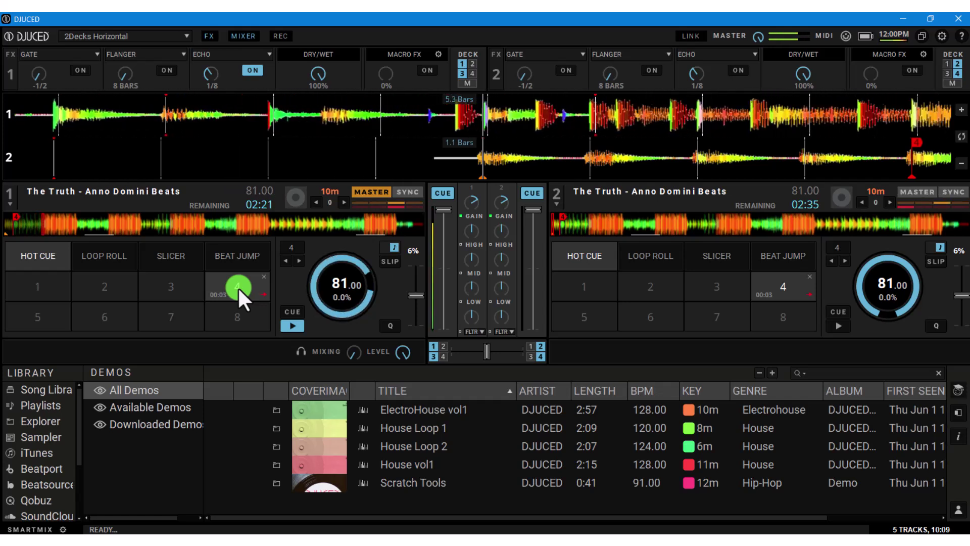
pyautogui.click(237, 286)
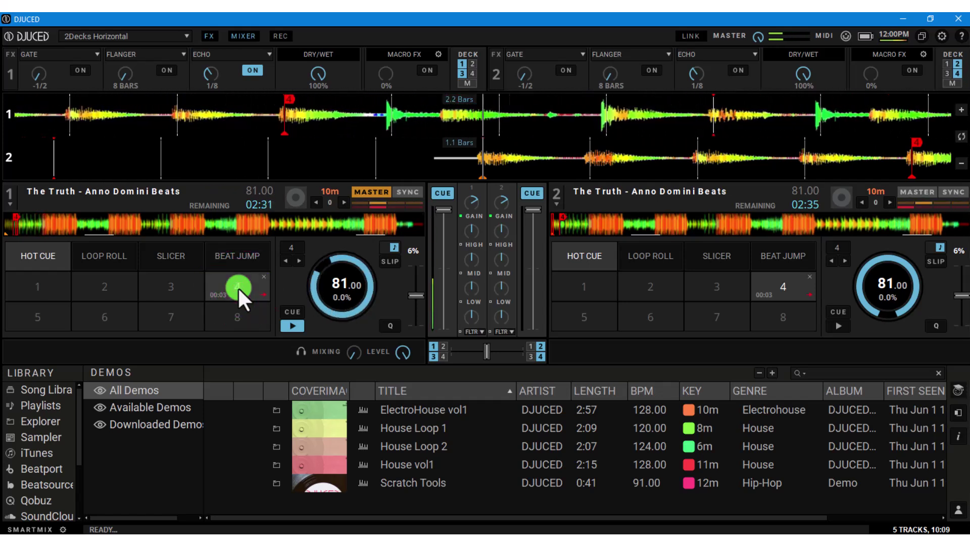
pyautogui.click(237, 286)
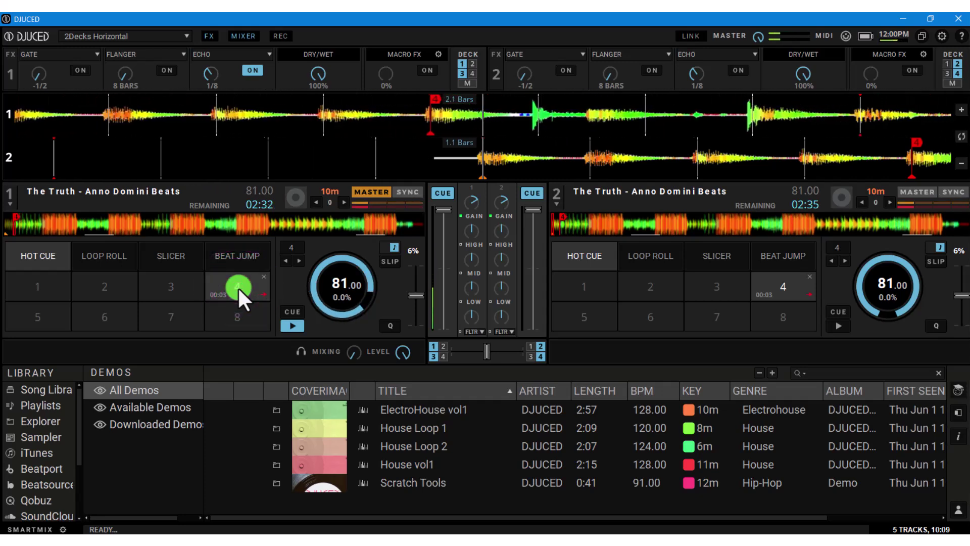
pyautogui.click(237, 287)
pyautogui.click(207, 70)
pyautogui.moveTo(207, 68); pyautogui.dragTo(205, 81)
pyautogui.click(233, 284)
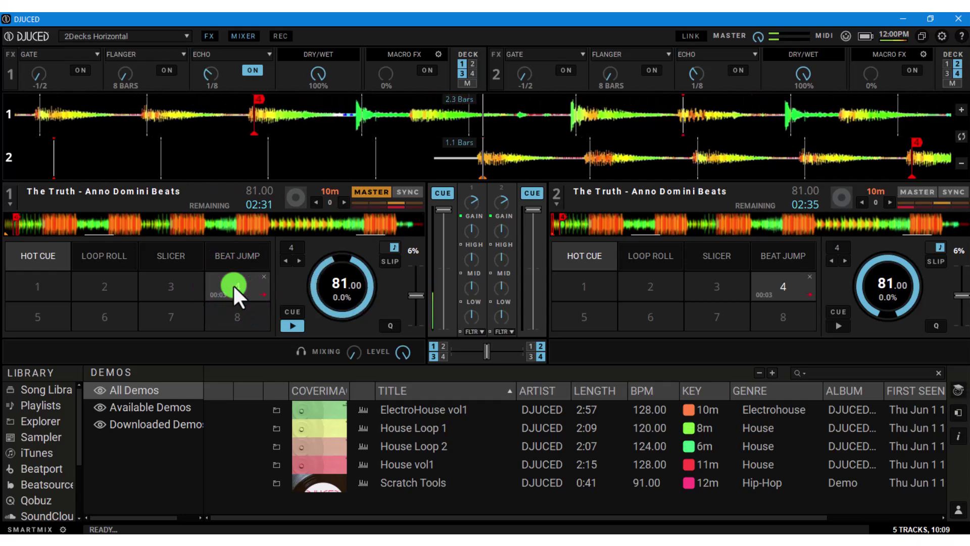
# - Switch deck 1 to SLICER mode, play slice 2 and other slices, then stop the deck
pyautogui.click(173, 261)
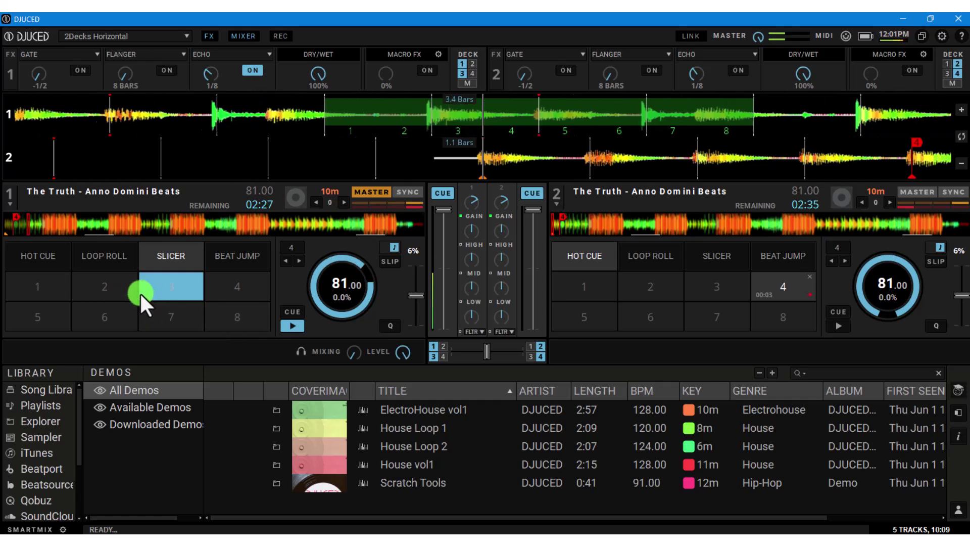
pyautogui.click(99, 286)
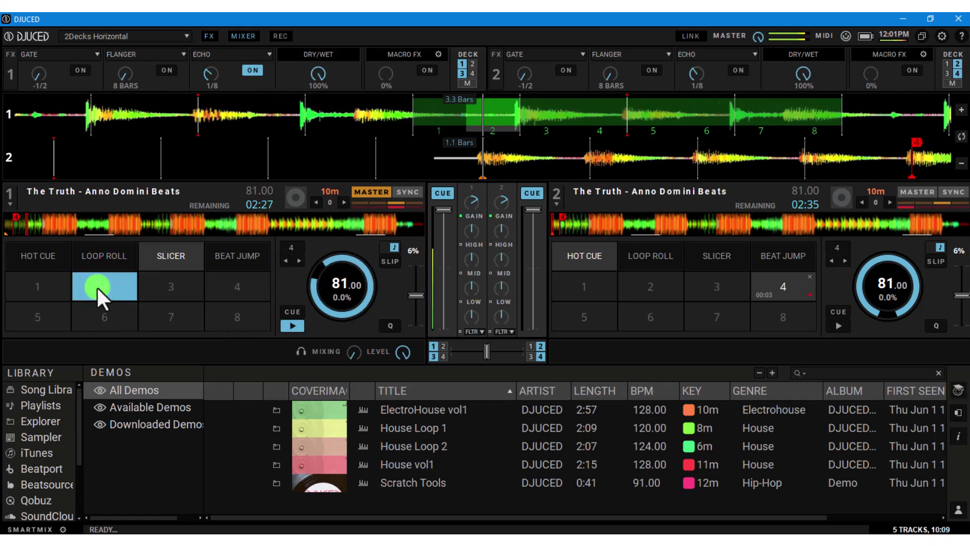
pyautogui.moveTo(96, 287)
pyautogui.mouseDown()
pyautogui.moveTo(174, 336)
pyautogui.moveTo(212, 318)
pyautogui.mouseUp()
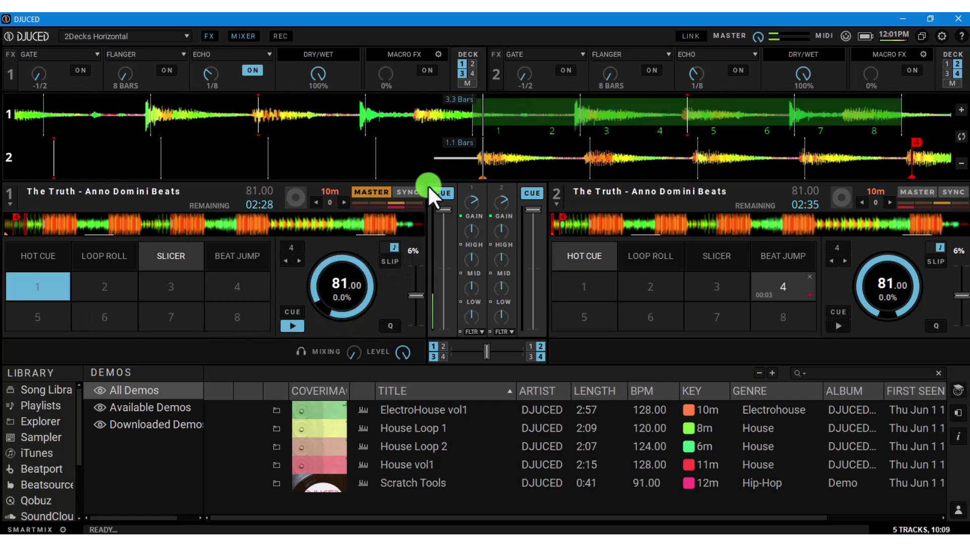
pyautogui.moveTo(319, 286)
pyautogui.mouseDown()
pyautogui.moveTo(296, 328)
pyautogui.moveTo(218, 343)
pyautogui.mouseUp()
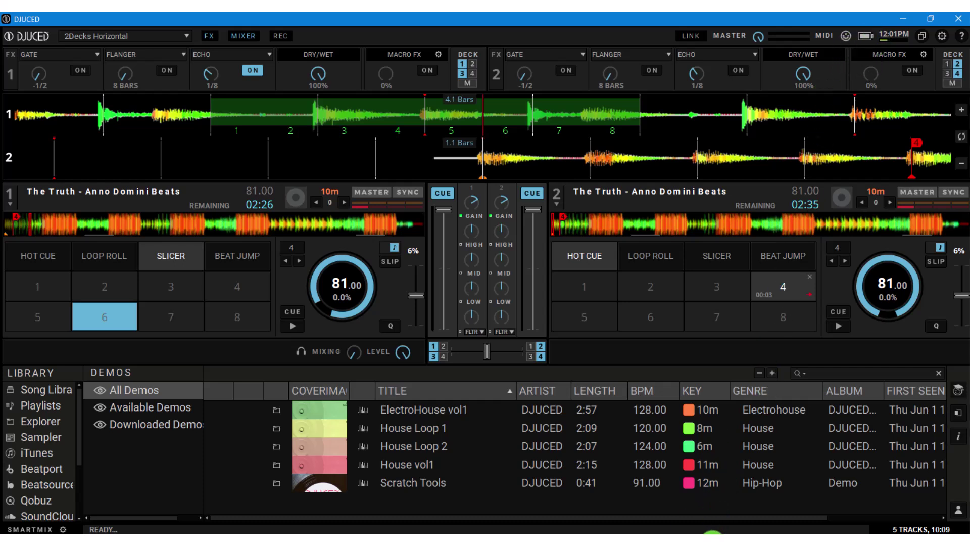
pyautogui.click(713, 535)
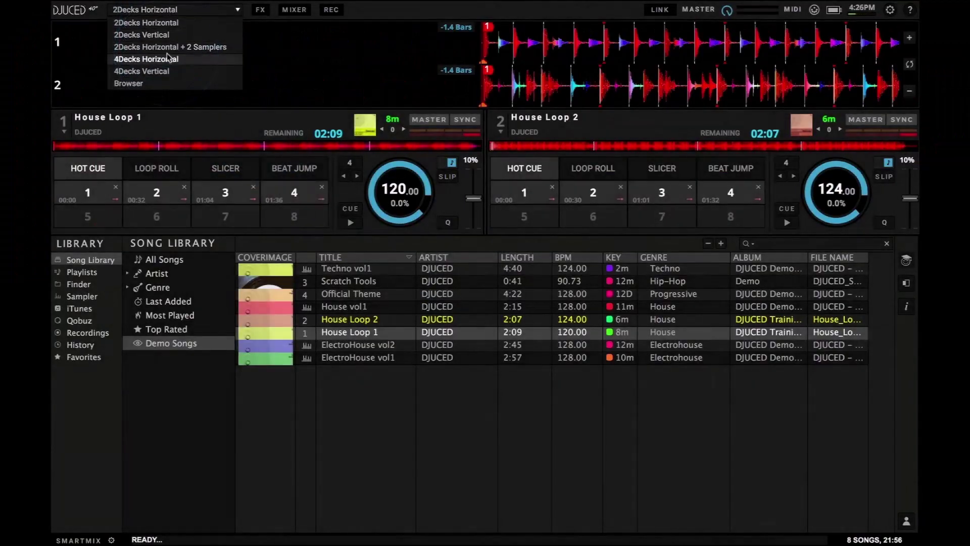
pyautogui.click(167, 60)
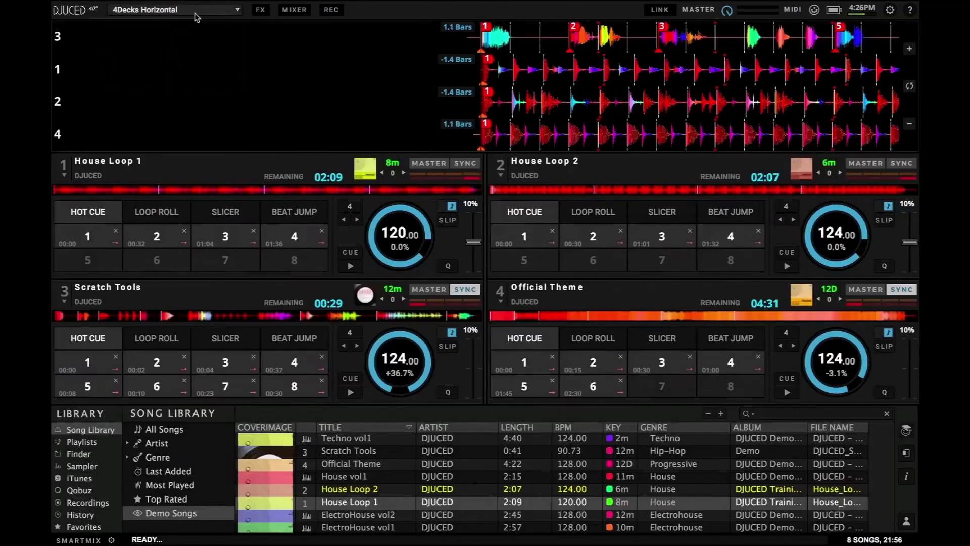
pyautogui.click(175, 72)
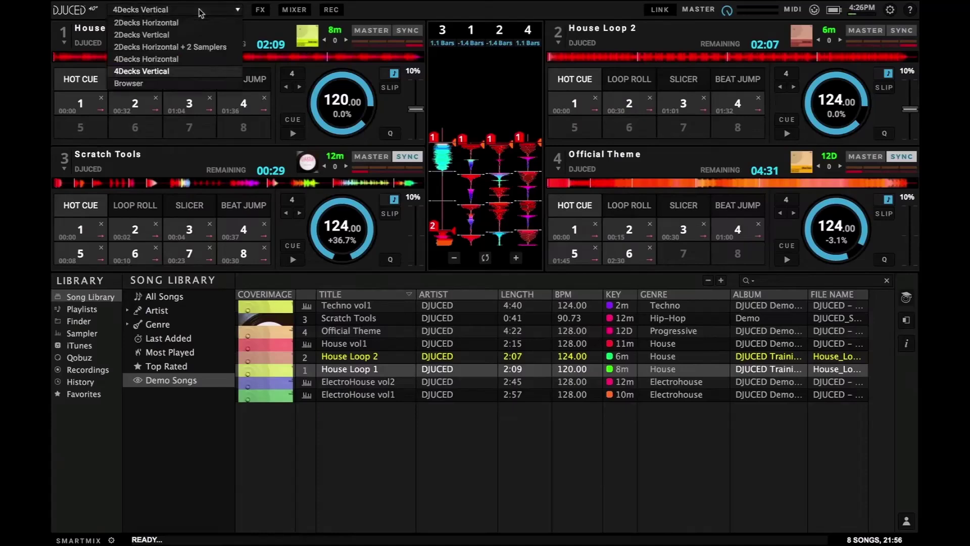
pyautogui.click(188, 22)
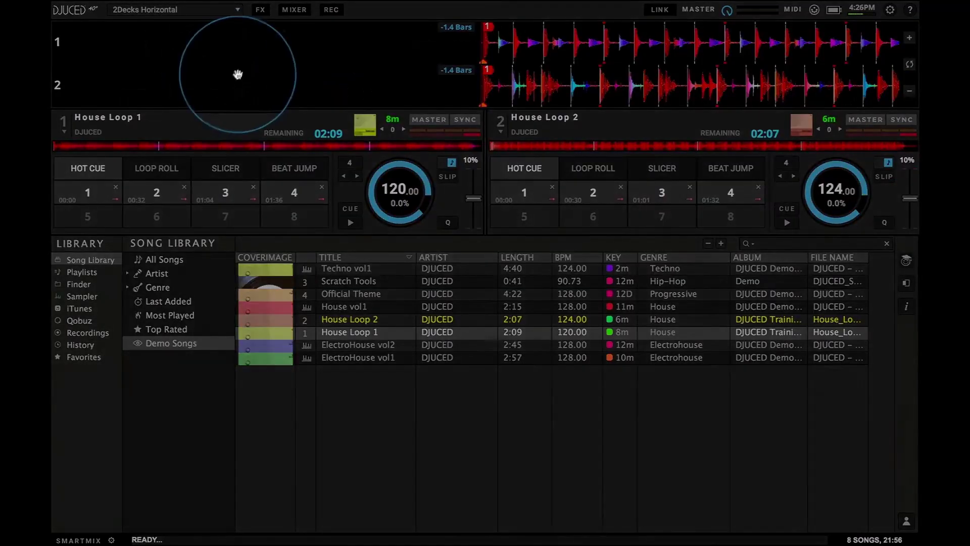
pyautogui.click(261, 11)
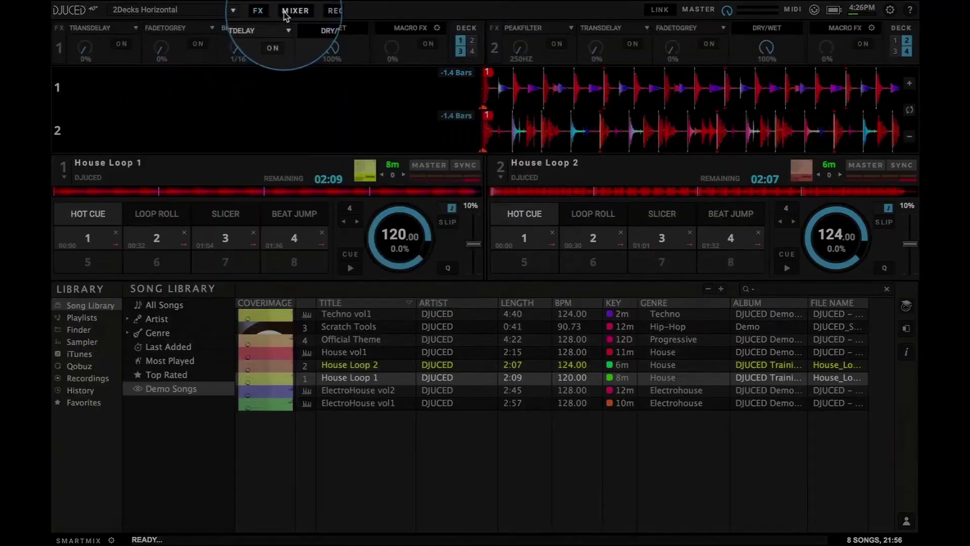
pyautogui.click(285, 11)
pyautogui.click(298, 10)
pyautogui.click(503, 382)
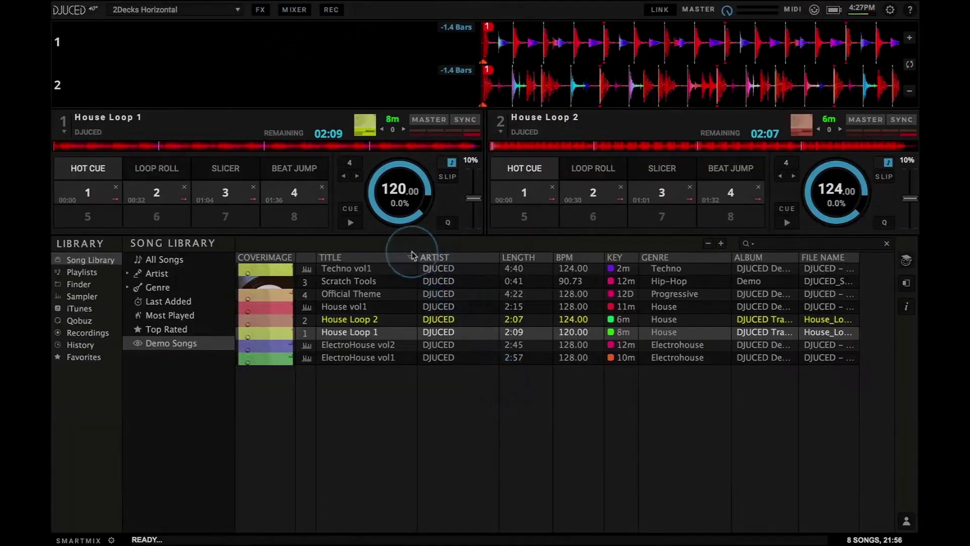
# - Widen the Title column, add a Year column from the header menu, and open Settings
pyautogui.moveTo(417, 258)
pyautogui.mouseDown()
pyautogui.moveTo(498, 256)
pyautogui.moveTo(419, 263)
pyautogui.mouseUp()
pyautogui.rightClick(374, 258)
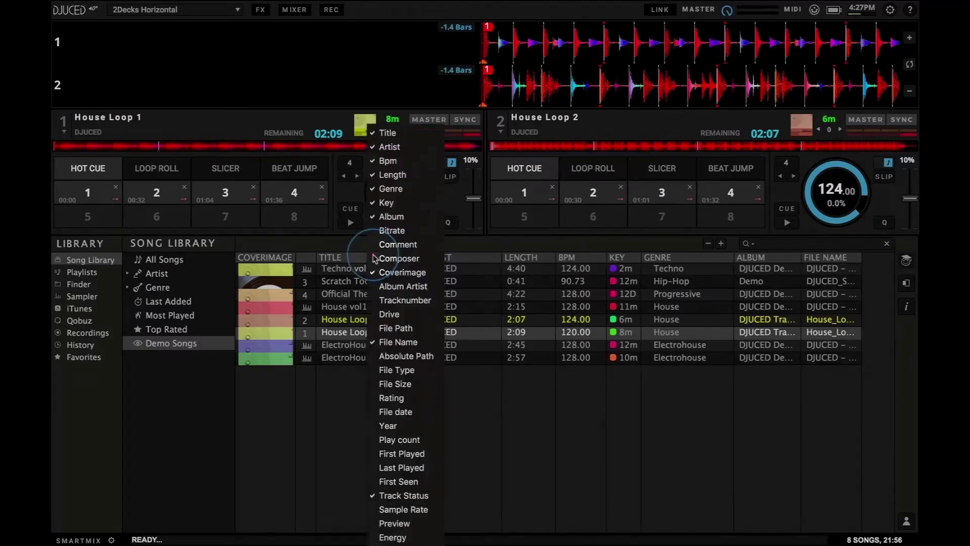
pyautogui.click(393, 426)
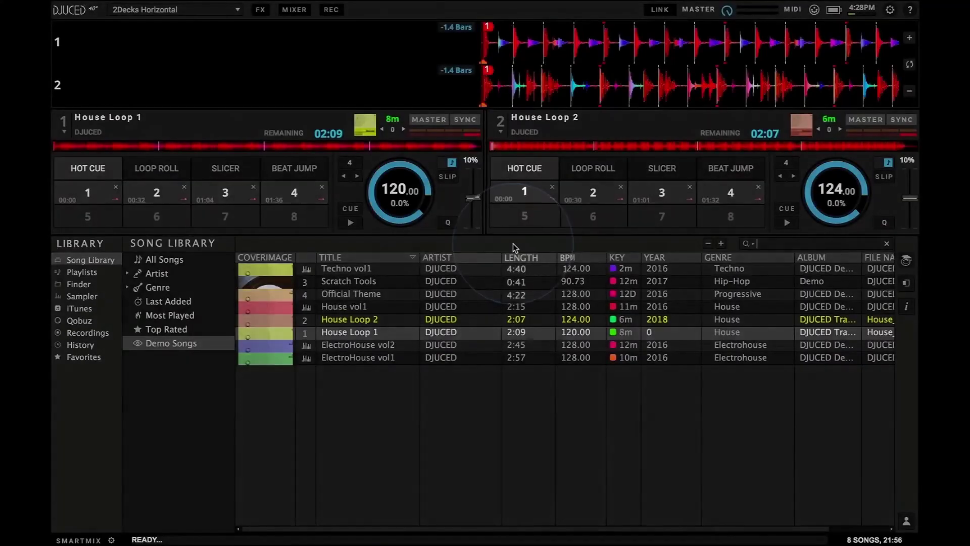
pyautogui.click(888, 19)
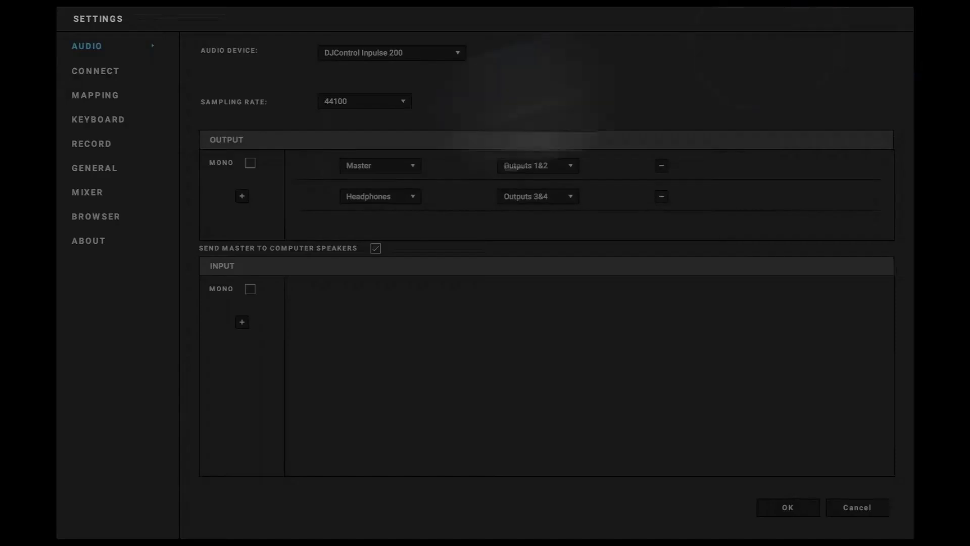
# - Show the BROWSER page in DJUCED's Settings
pyautogui.click(111, 217)
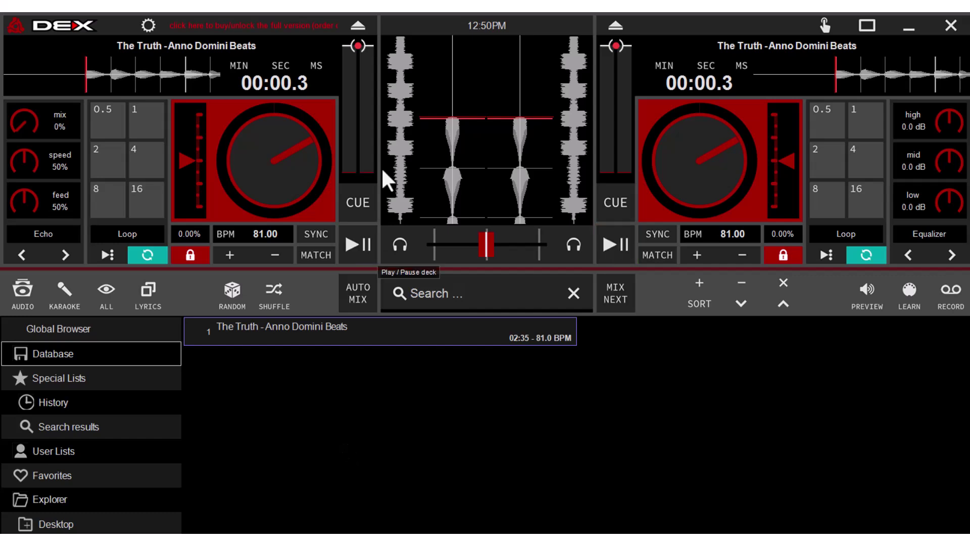
# - Scratch The Truth back and forth on DEX's left deck waveform
pyautogui.moveTo(450, 123); pyautogui.dragTo(450, 113)
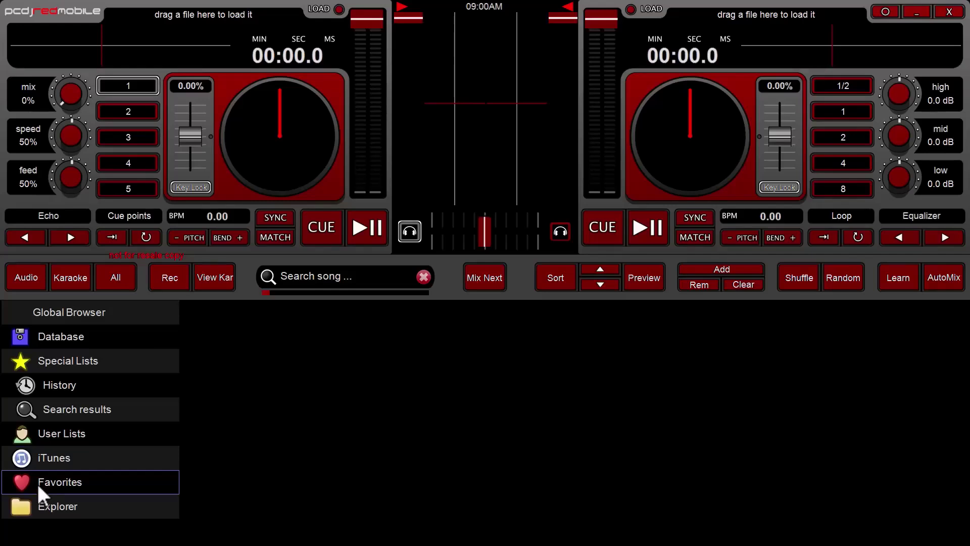
# - Expand Explorer to the D: Tunes folder and add Tunes to Favorites
pyautogui.scroll(-3, 170, 436)
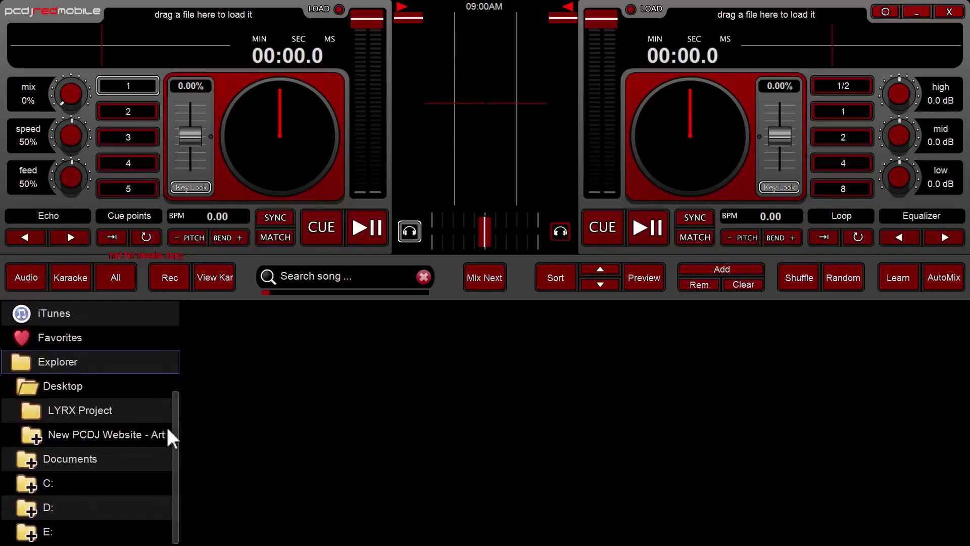
pyautogui.moveTo(29, 364); pyautogui.dragTo(29, 507)
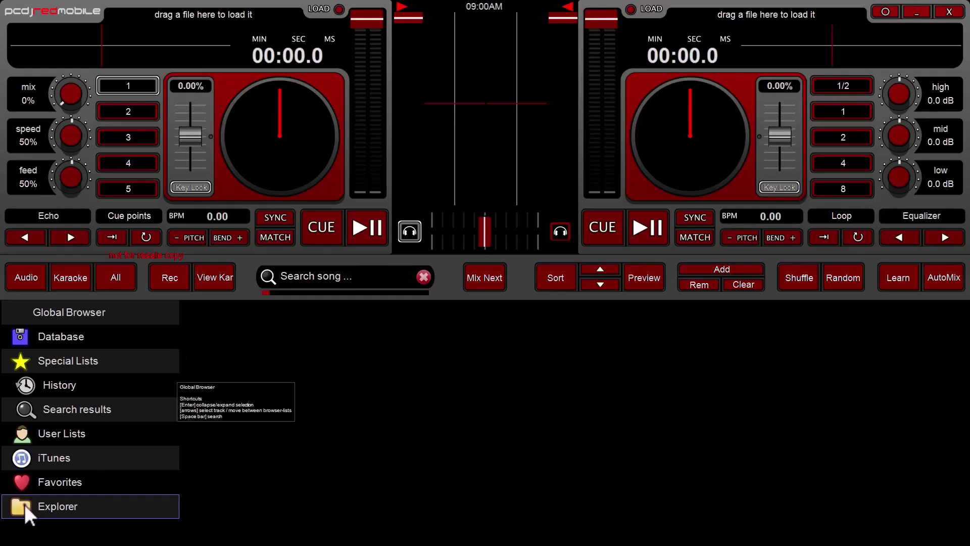
pyautogui.click(28, 508)
pyautogui.scroll(-3, 173, 416)
pyautogui.click(92, 505)
pyautogui.scroll(-2, 180, 403)
pyautogui.rightClick(58, 516)
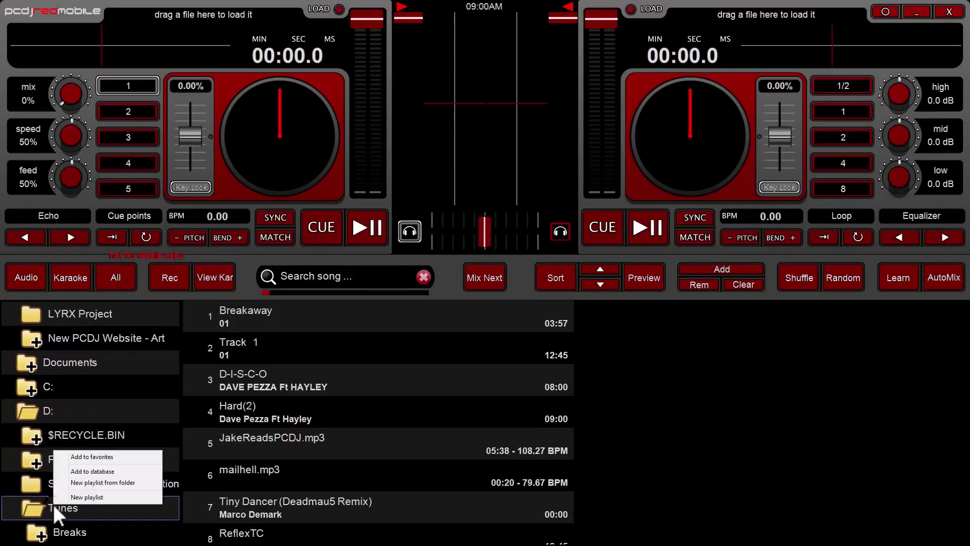
pyautogui.click(32, 520)
# - Browse into a Breaks subfolder of Tunes to list its tracks
pyautogui.scroll(-3, 173, 357)
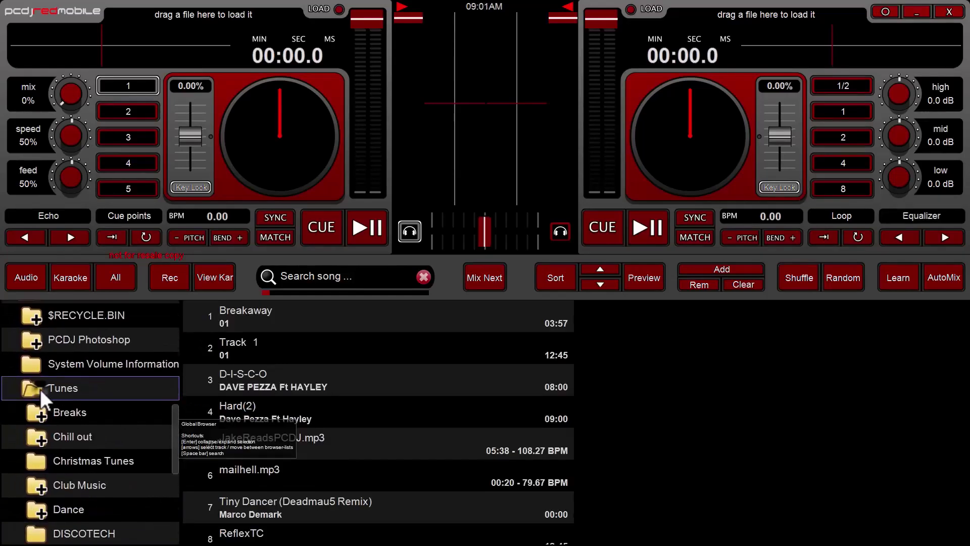
pyautogui.scroll(3, 173, 374)
pyautogui.rightClick(22, 509)
pyautogui.click(71, 475)
pyautogui.scroll(1, 41, 325)
pyautogui.scroll(6, 40, 354)
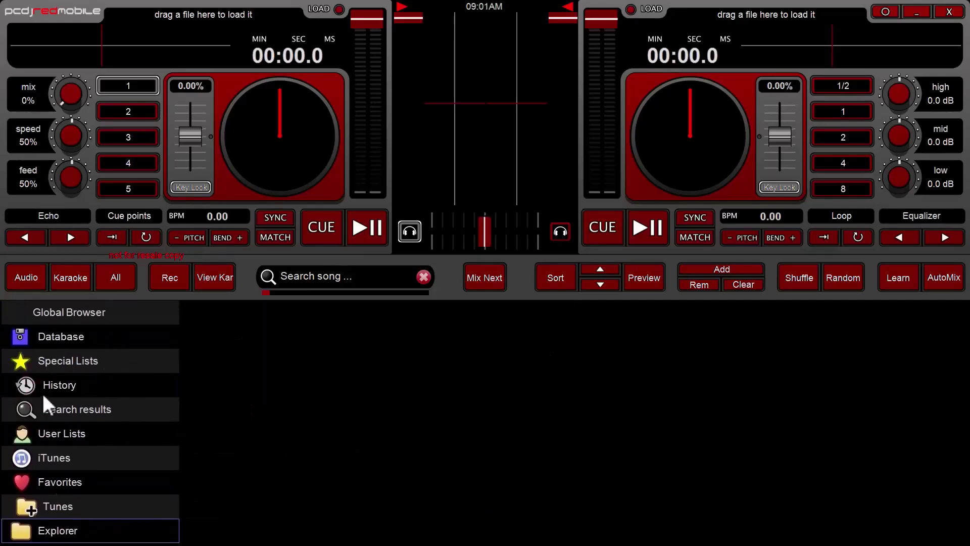
pyautogui.scroll(-10, 152, 354)
pyautogui.click(76, 391)
pyautogui.scroll(5, 78, 402)
pyautogui.moveTo(403, 335); pyautogui.dragTo(91, 449)
pyautogui.scroll(-10, 169, 412)
pyautogui.scroll(-8, 170, 412)
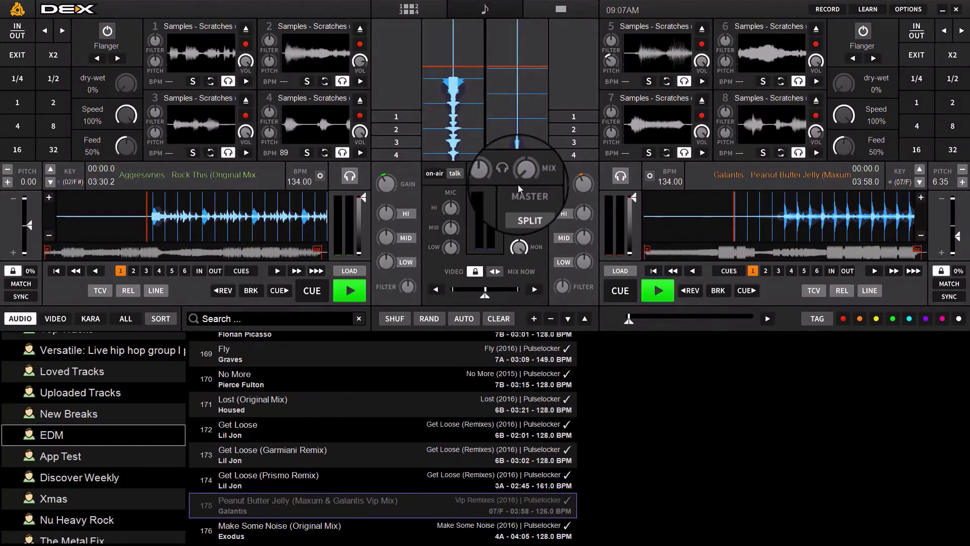
# - Play the left deck and sync both decks' tempos at 134 BPM
pyautogui.click(350, 291)
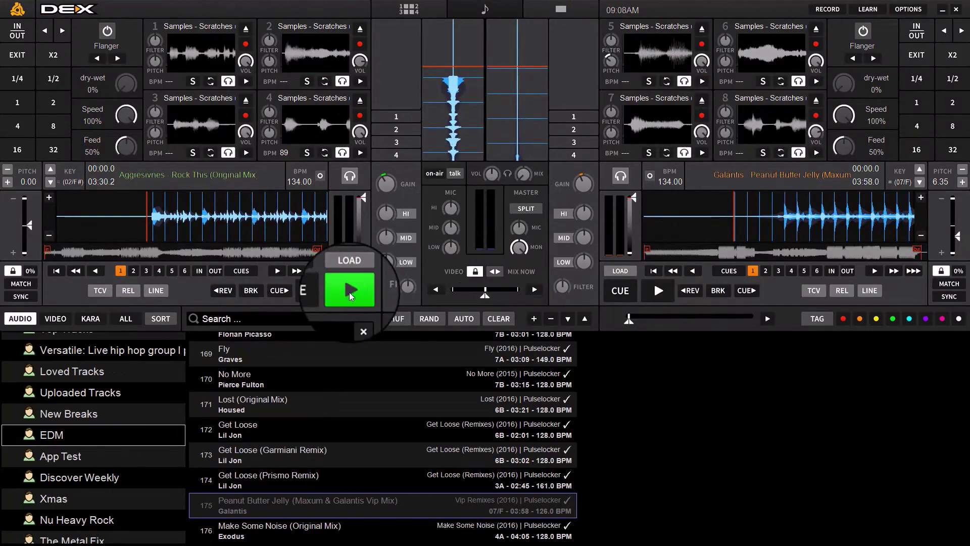
pyautogui.click(21, 296)
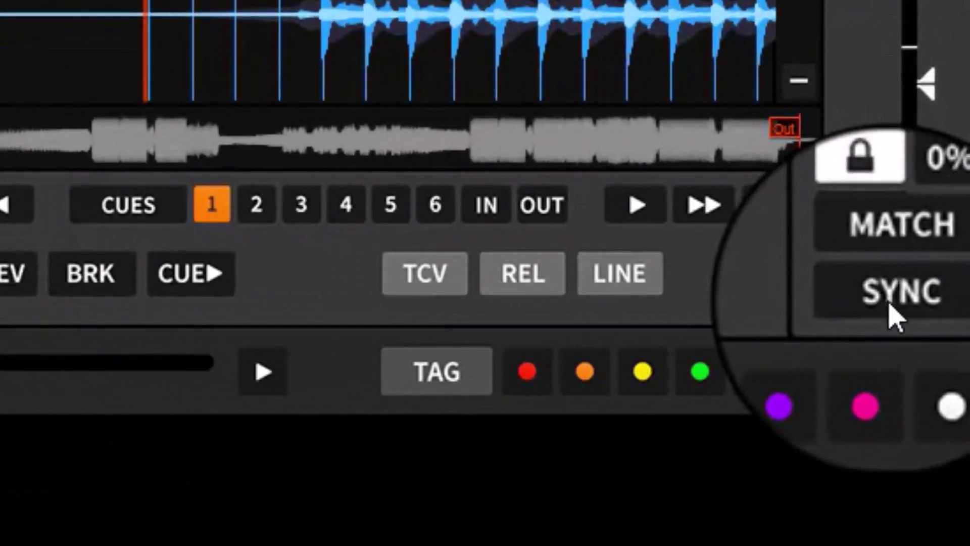
pyautogui.click(891, 305)
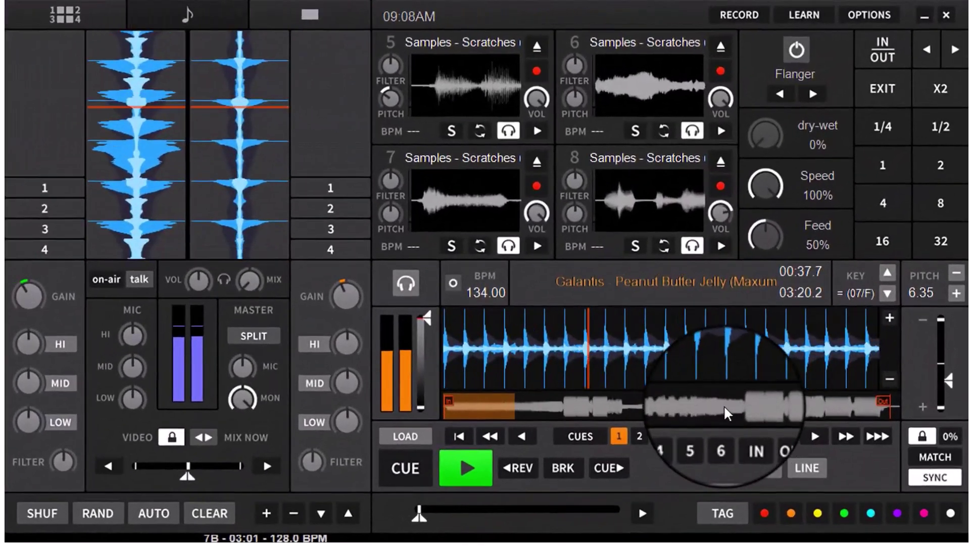
# - Seek Peanut Butter Jelly on the right deck to 02:21, 00:25, 01:23, 00:29, 02:39 and 01:02
pyautogui.click(723, 405)
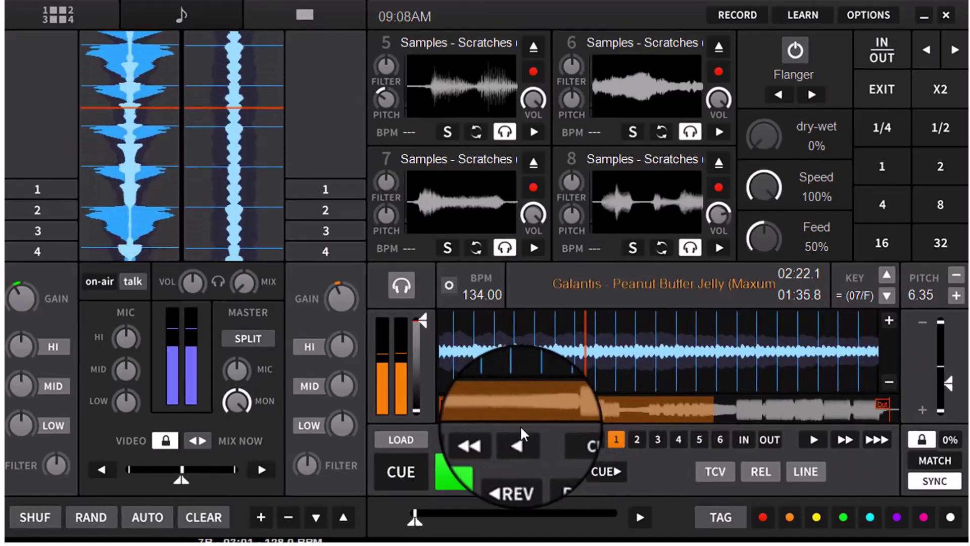
pyautogui.click(487, 407)
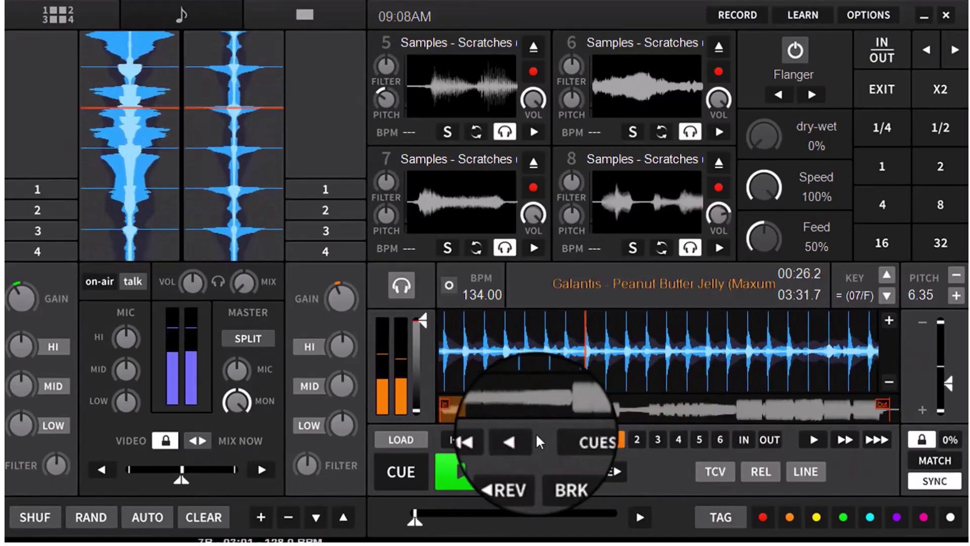
pyautogui.click(599, 404)
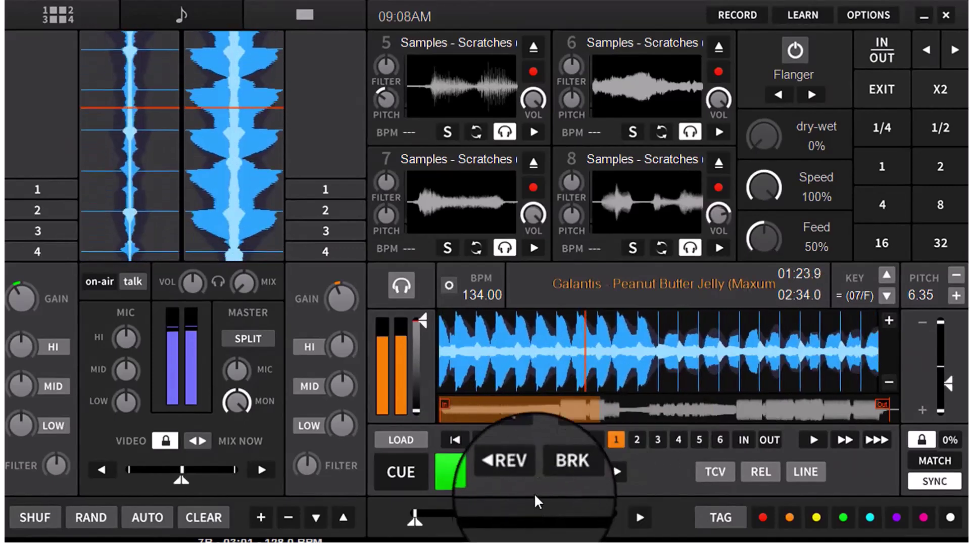
pyautogui.click(495, 414)
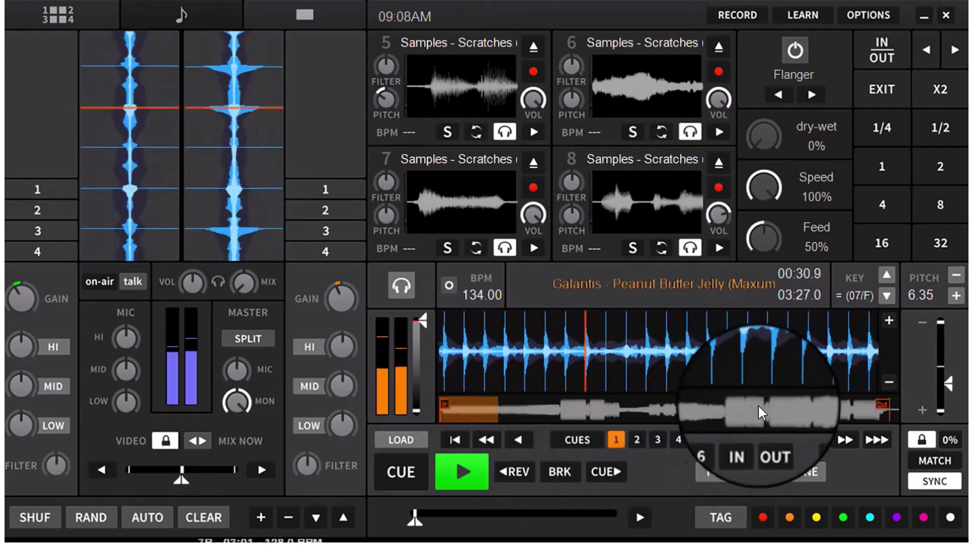
pyautogui.click(748, 406)
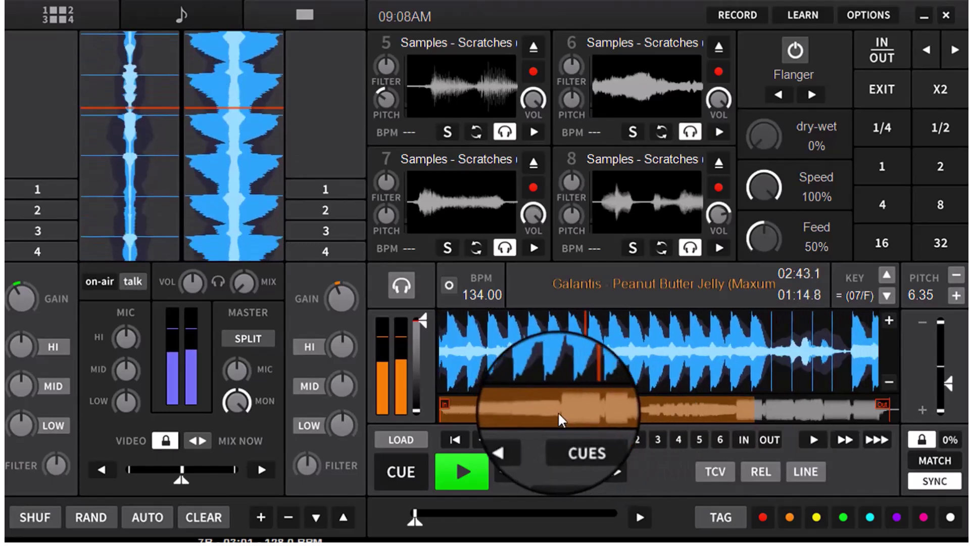
pyautogui.click(559, 413)
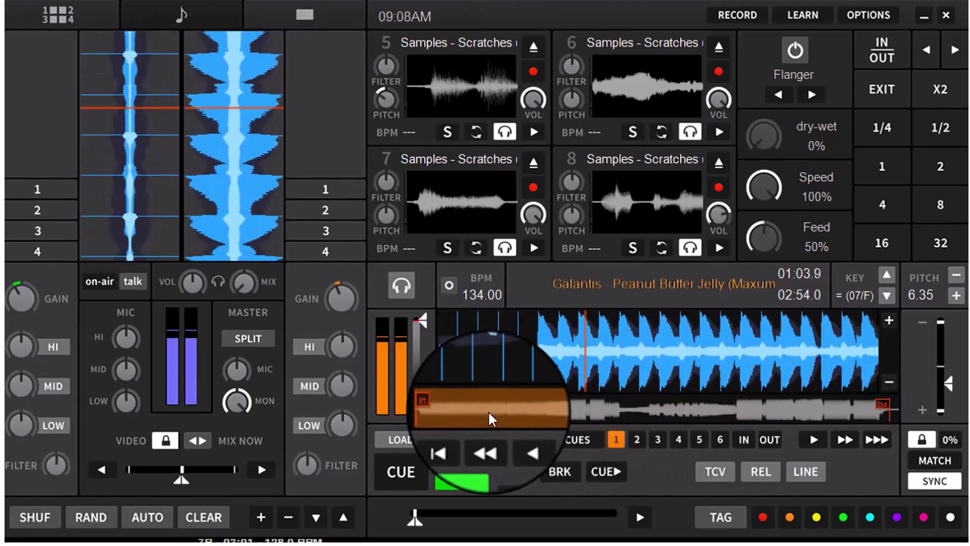
# - Jump to 00:25, 00:37, the start and near the end, then pause both decks
pyautogui.click(487, 411)
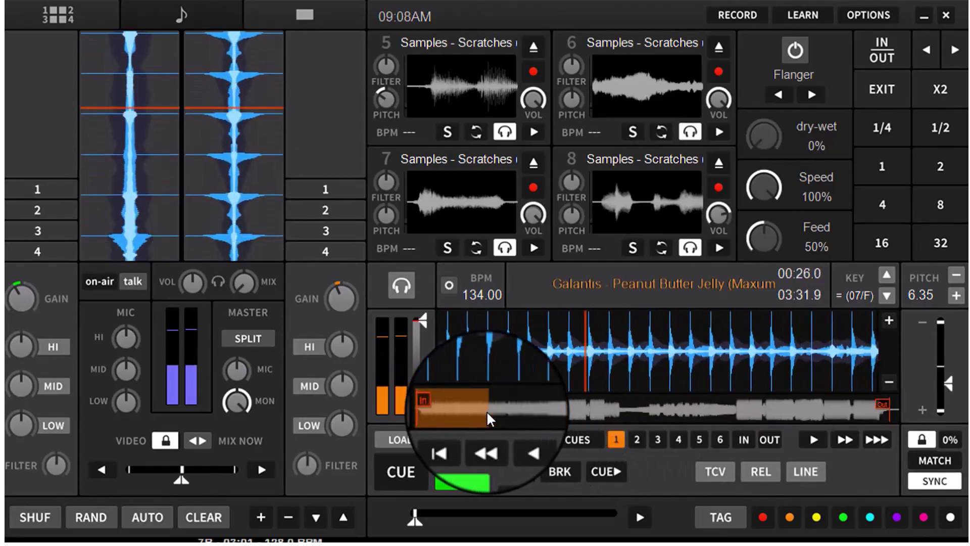
pyautogui.click(511, 410)
pyautogui.click(465, 411)
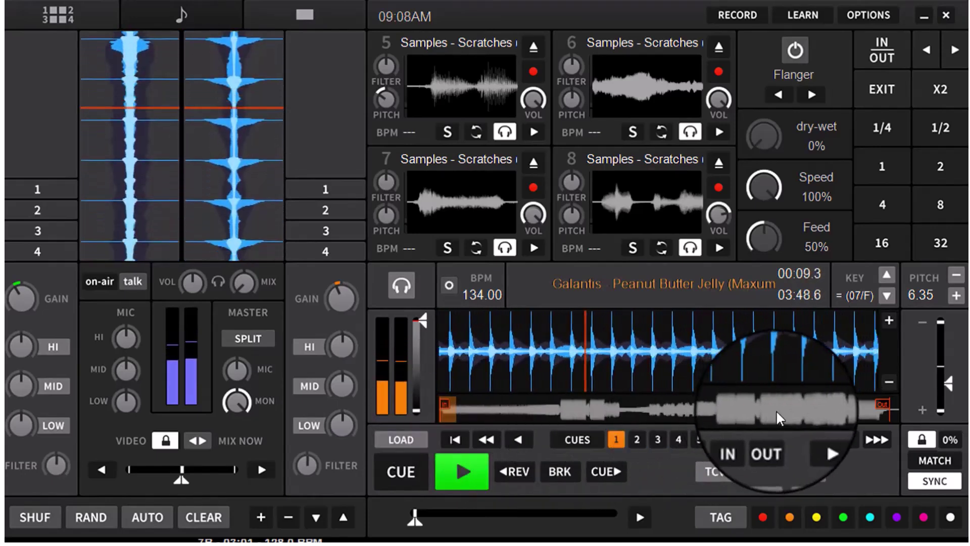
pyautogui.click(776, 410)
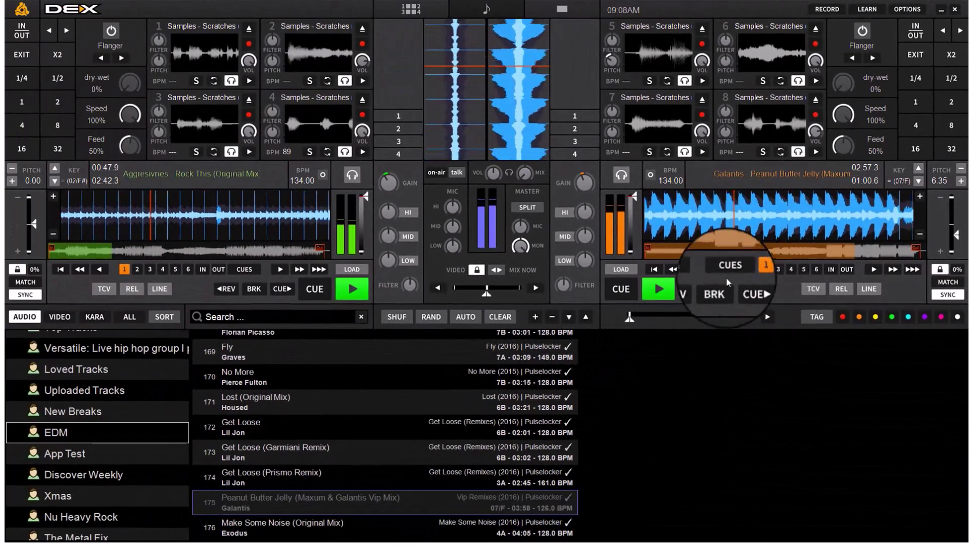
pyautogui.click(352, 288)
pyautogui.click(658, 288)
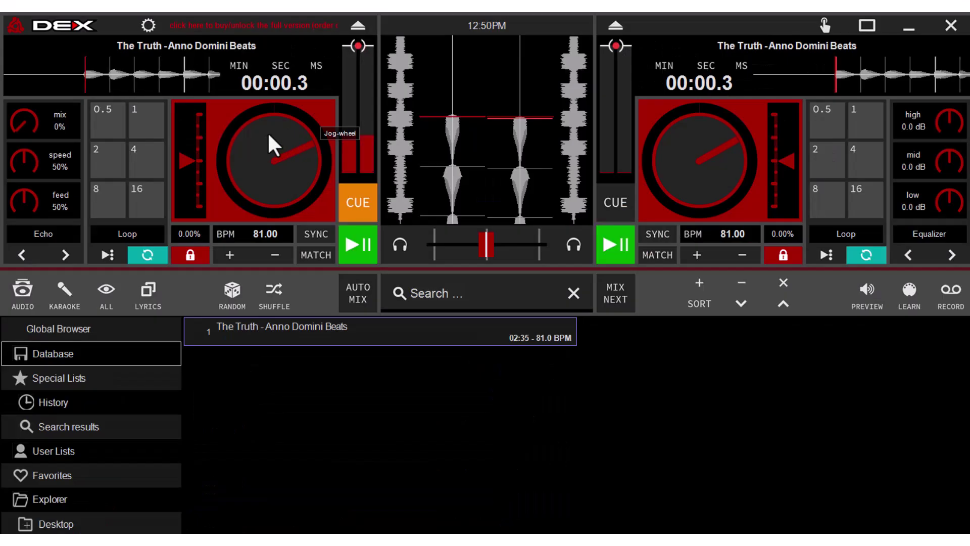
# - Scrub The Truth back and forth around its start with the left deck's jog wheel
pyautogui.moveTo(265, 123)
pyautogui.mouseDown()
pyautogui.moveTo(251, 152)
pyautogui.moveTo(273, 124)
pyautogui.moveTo(259, 136)
pyautogui.moveTo(266, 108)
pyautogui.moveTo(249, 123)
pyautogui.moveTo(256, 130)
pyautogui.moveTo(273, 113)
pyautogui.moveTo(256, 154)
pyautogui.moveTo(252, 126)
pyautogui.mouseUp()
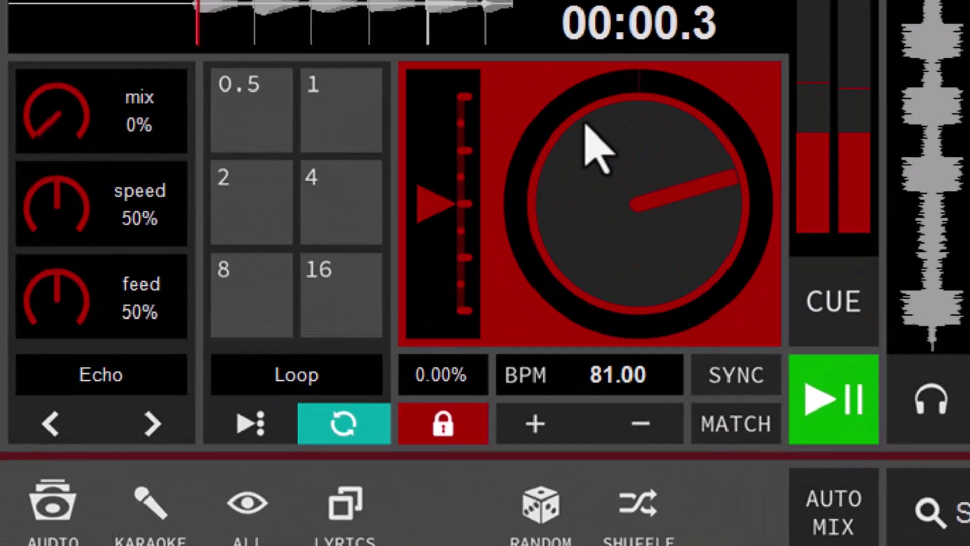
pyautogui.moveTo(585, 125); pyautogui.dragTo(635, 136)
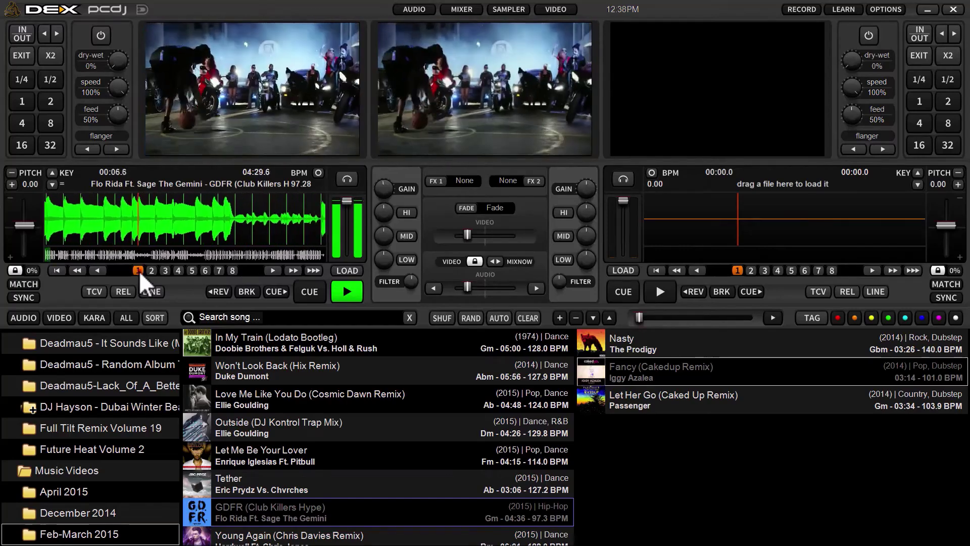
# - Set hot cue 1 on deck 1 while GDFR (Club Killers Hype) plays
pyautogui.click(138, 270)
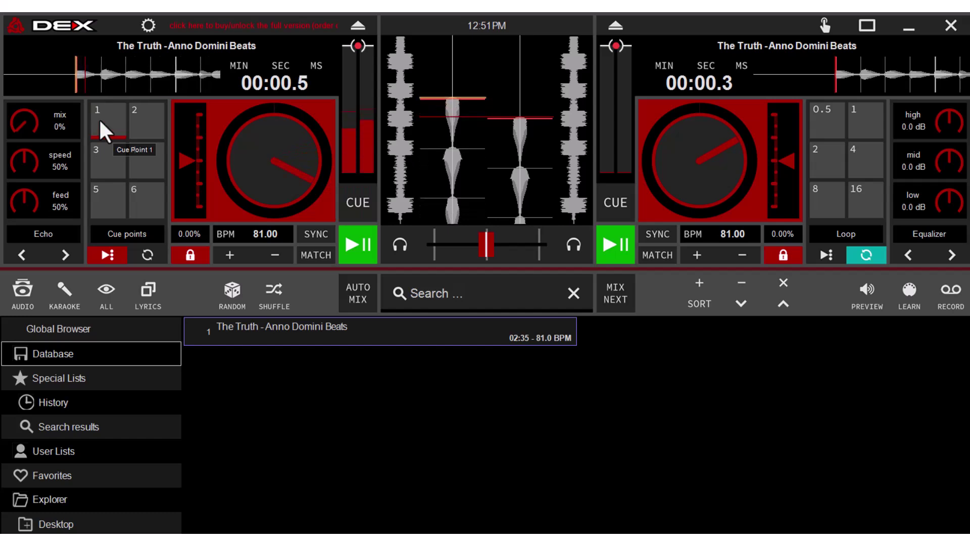
# - Jump The Truth back to cue point 1 on the left deck, twice
pyautogui.click(99, 118)
pyautogui.click(100, 115)
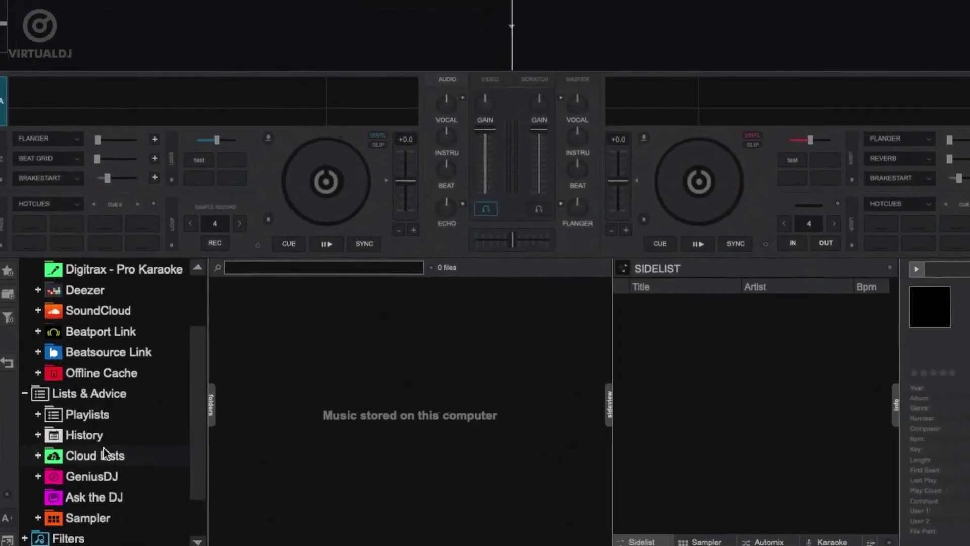
# - Expand Playlists, view Country & Top 40, House mix and R&B Cocktail, then collapse the group
pyautogui.click(38, 414)
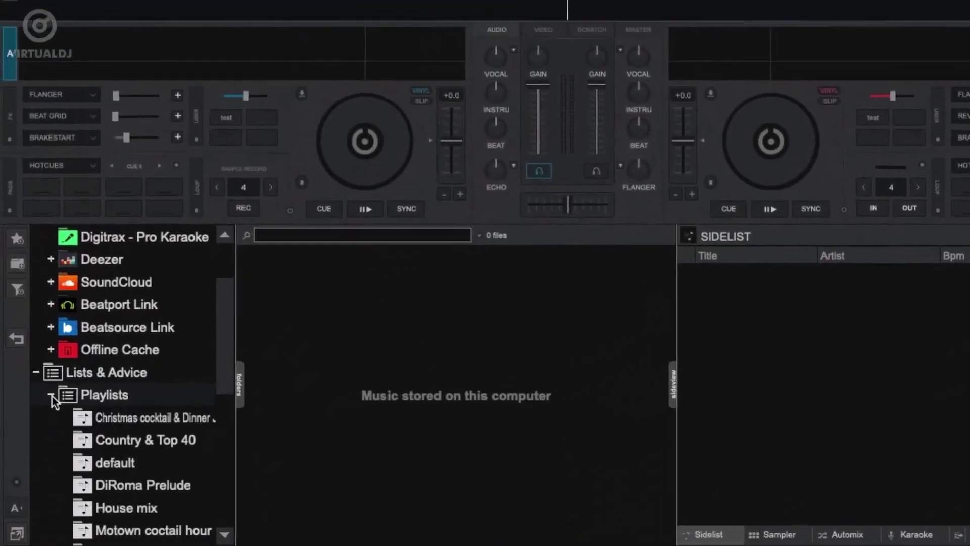
pyautogui.click(142, 382)
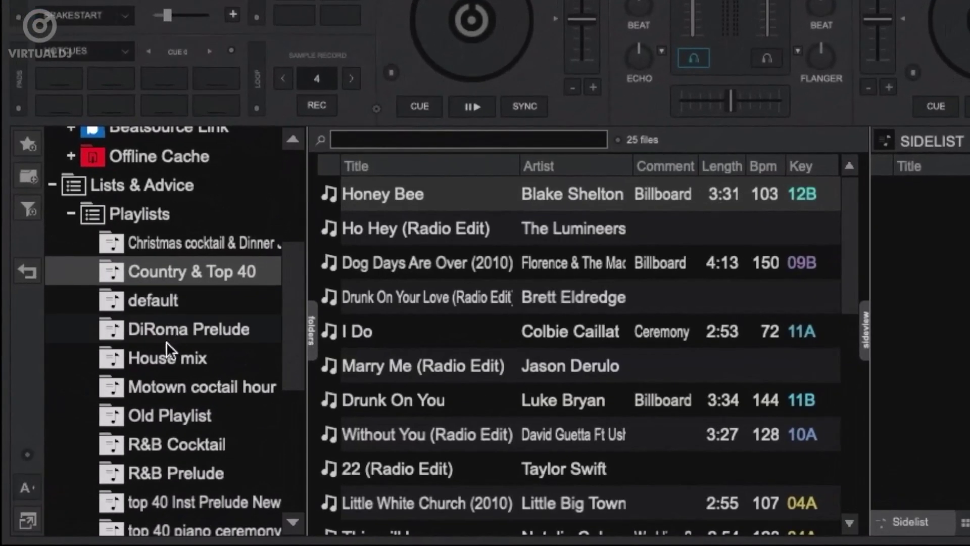
pyautogui.click(179, 359)
pyautogui.click(172, 442)
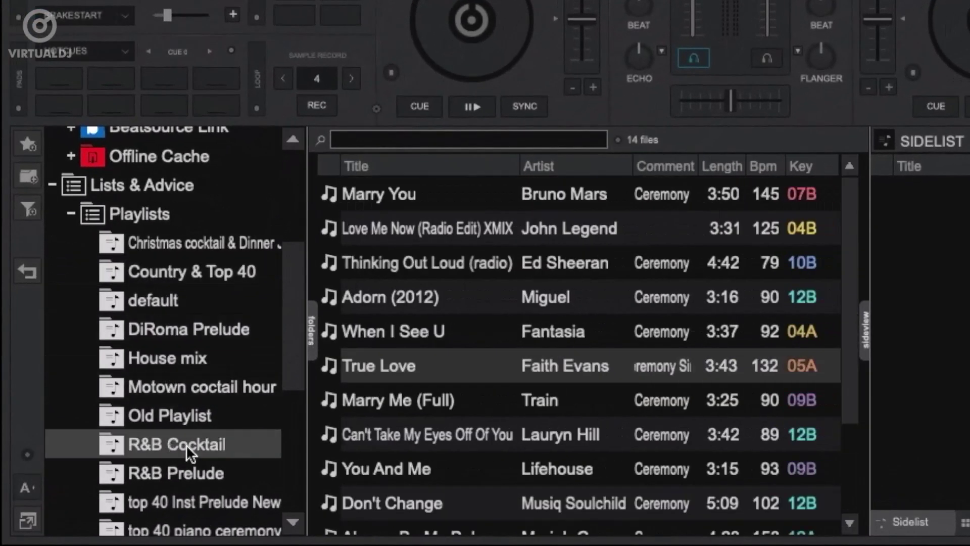
pyautogui.click(71, 214)
# - Expand Local Music and iTunes, list Music, open the 24-track 60s–90's playlist, then collapse iTunes
pyautogui.scroll(5, 119, 274)
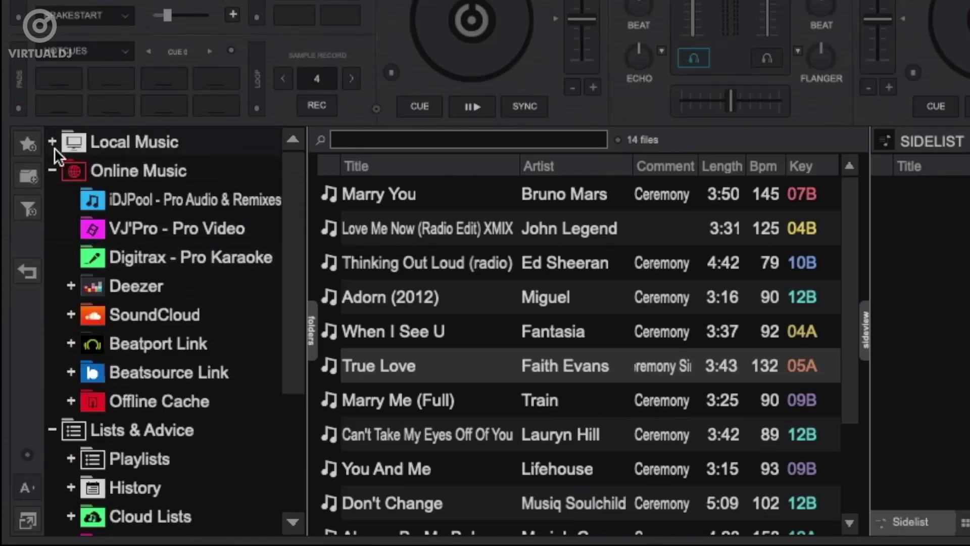
pyautogui.click(52, 142)
pyautogui.click(71, 286)
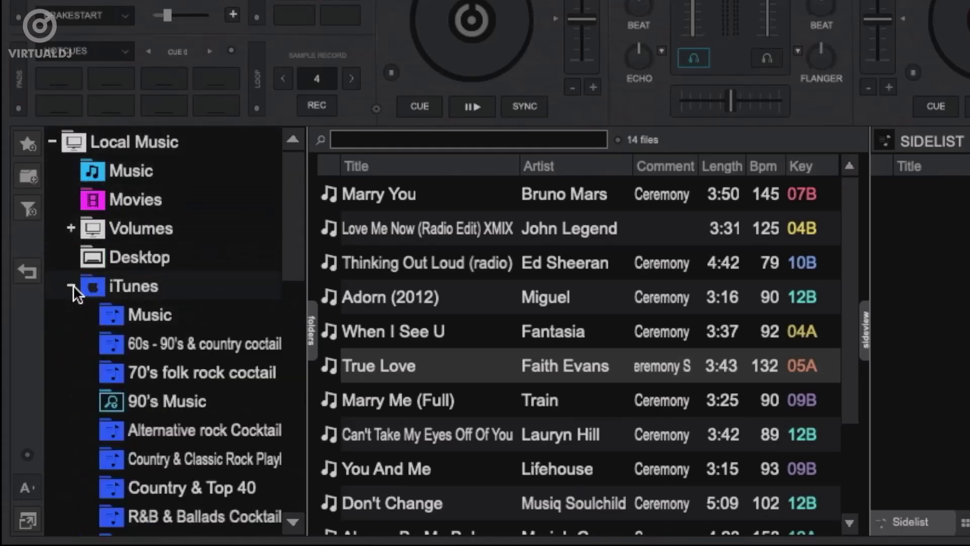
pyautogui.click(122, 318)
pyautogui.click(146, 351)
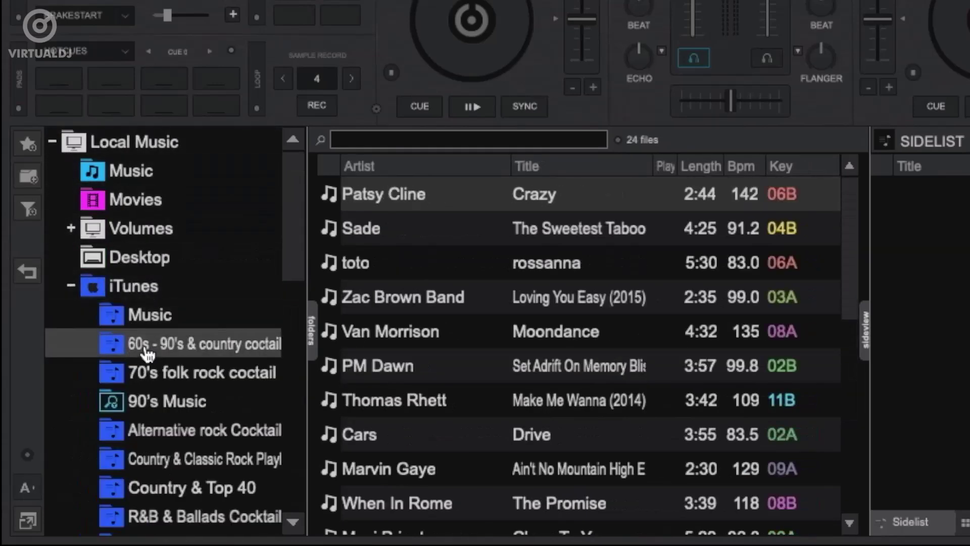
pyautogui.click(71, 286)
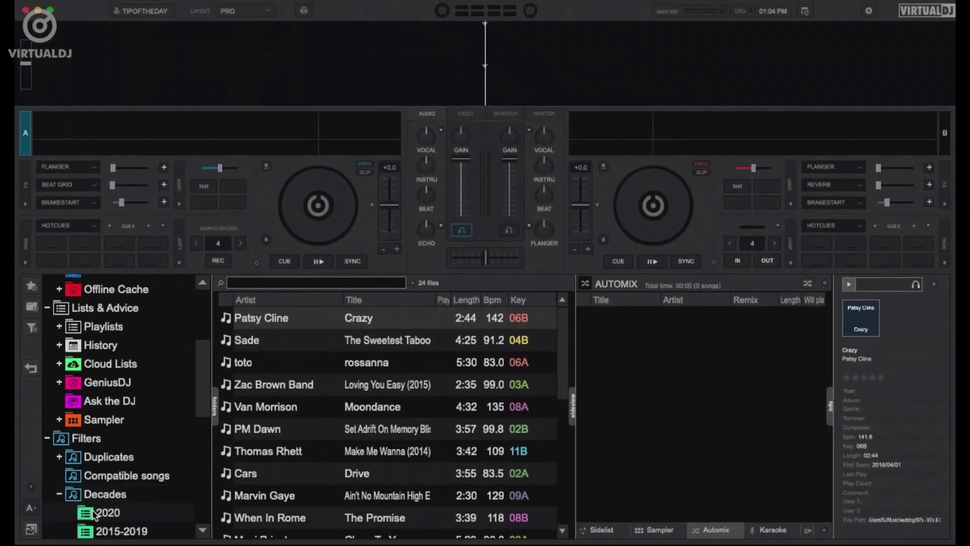
# - Queue songs from the 2020 folder in Automix, then sort the track list by Title
pyautogui.click(93, 515)
pyautogui.moveTo(235, 348); pyautogui.dragTo(652, 283)
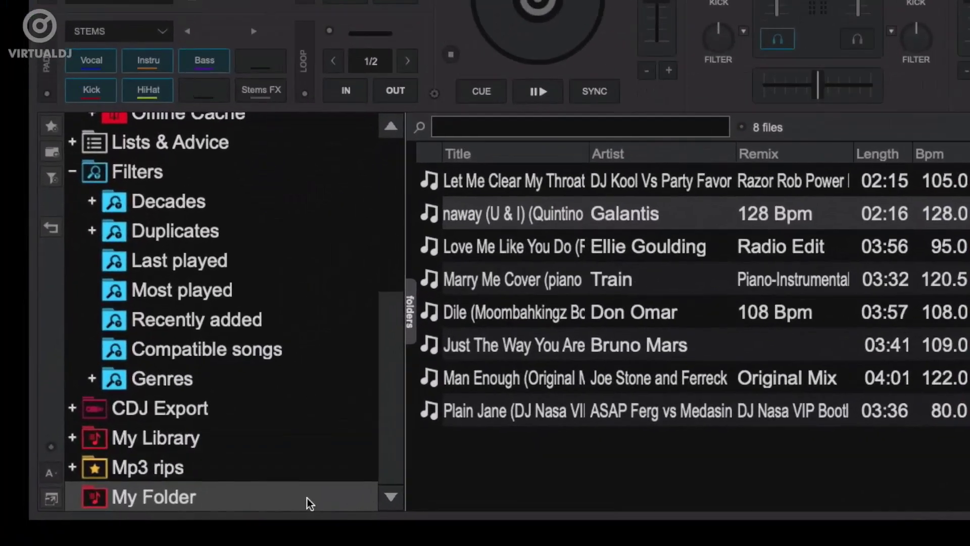
pyautogui.rightClick(199, 523)
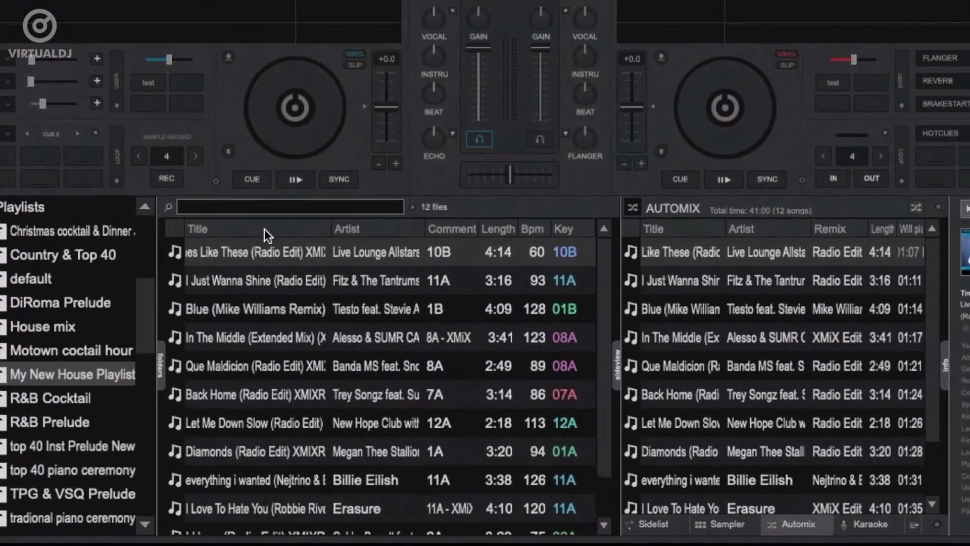
pyautogui.click(265, 229)
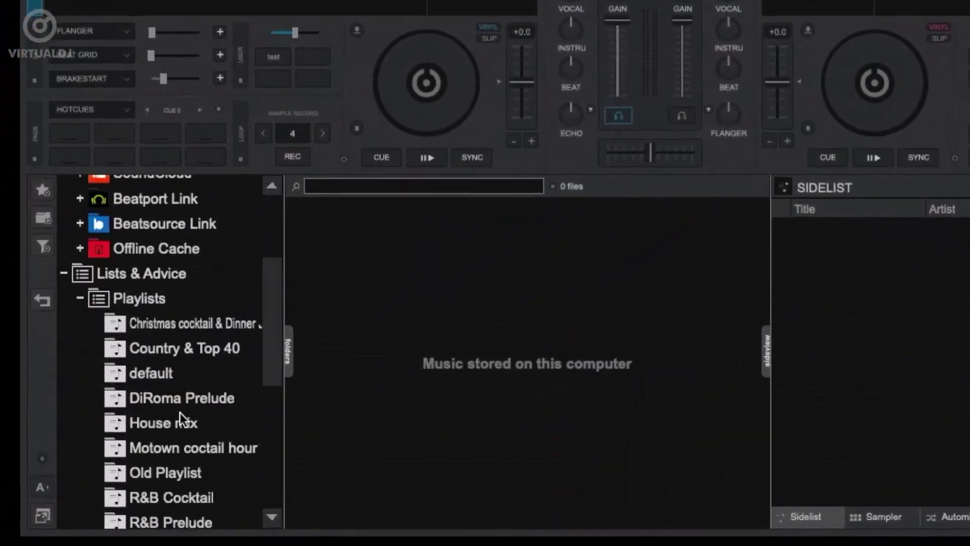
# - View the Country & Top 40, House mix and R&B Cocktail playlists, then collapse Playlists
pyautogui.click(167, 434)
pyautogui.click(165, 366)
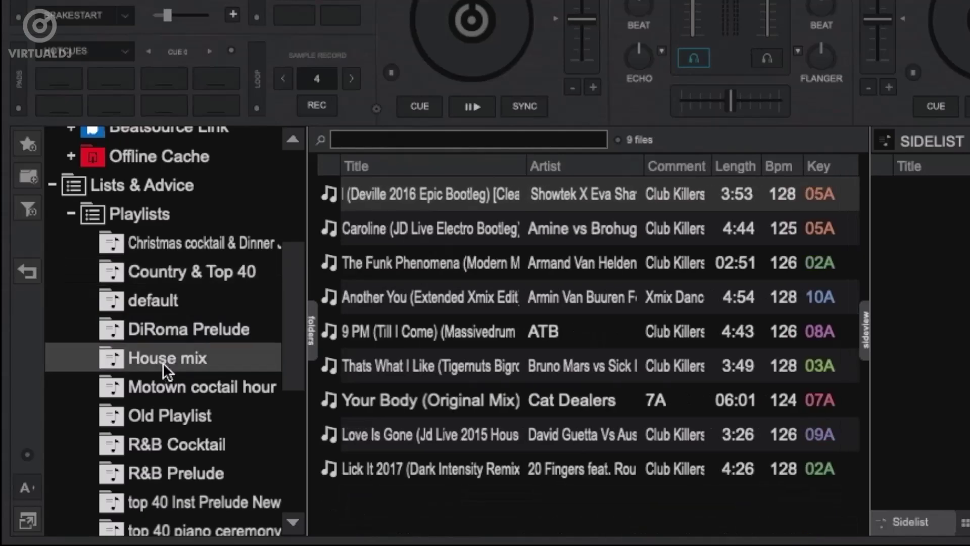
pyautogui.click(175, 447)
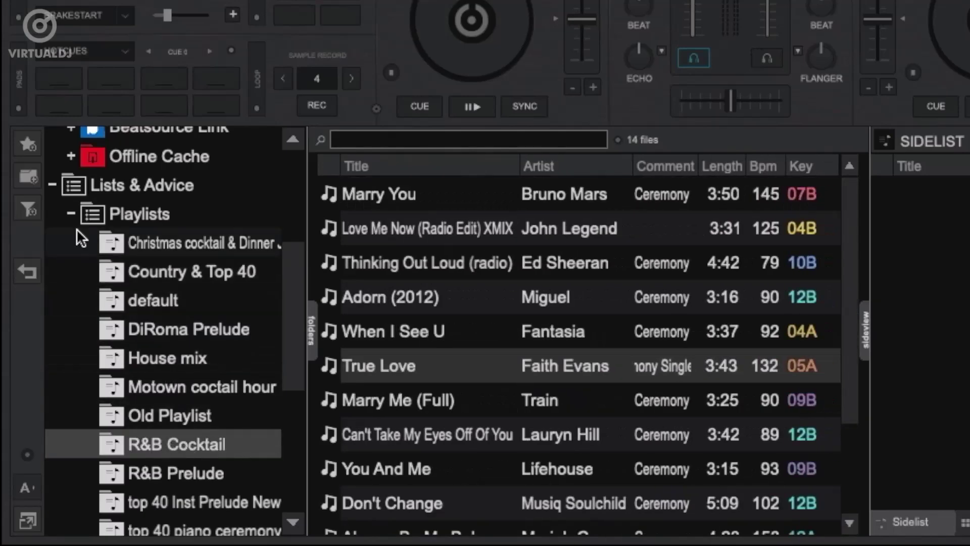
pyautogui.click(71, 213)
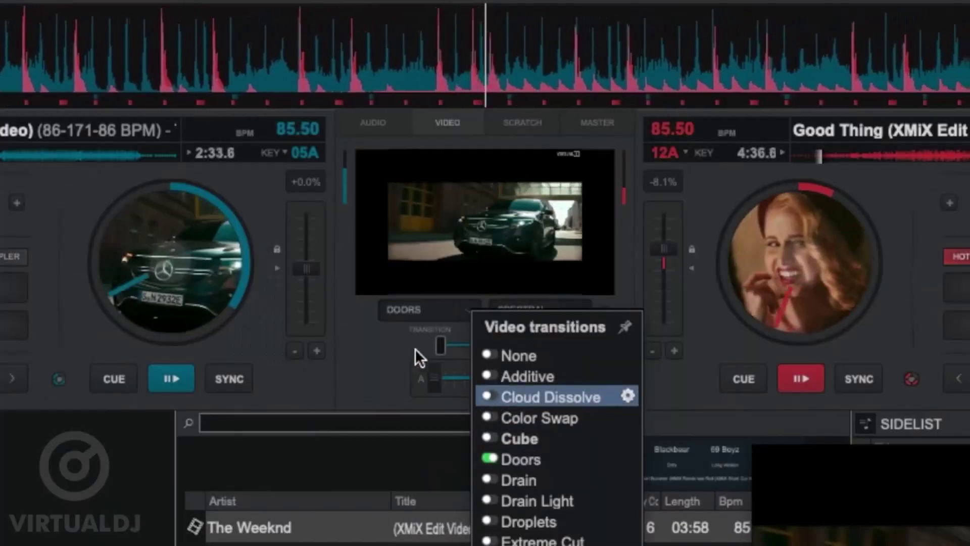
# - Pick DOORS in the Video mixer, blend the deck videos with the slider, then auto-trigger it twice
pyautogui.click(416, 357)
pyautogui.click(444, 348)
pyautogui.moveTo(444, 347); pyautogui.dragTo(537, 347)
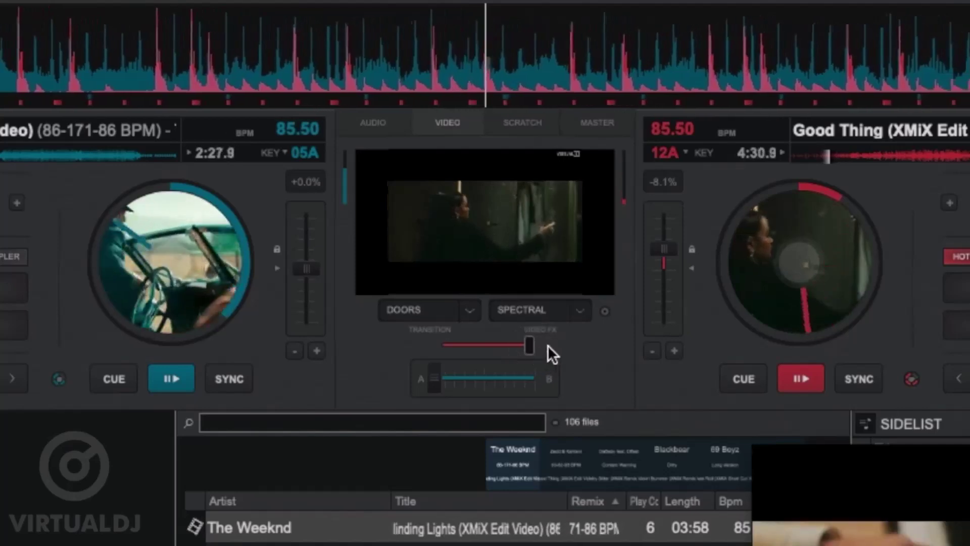
pyautogui.click(410, 311)
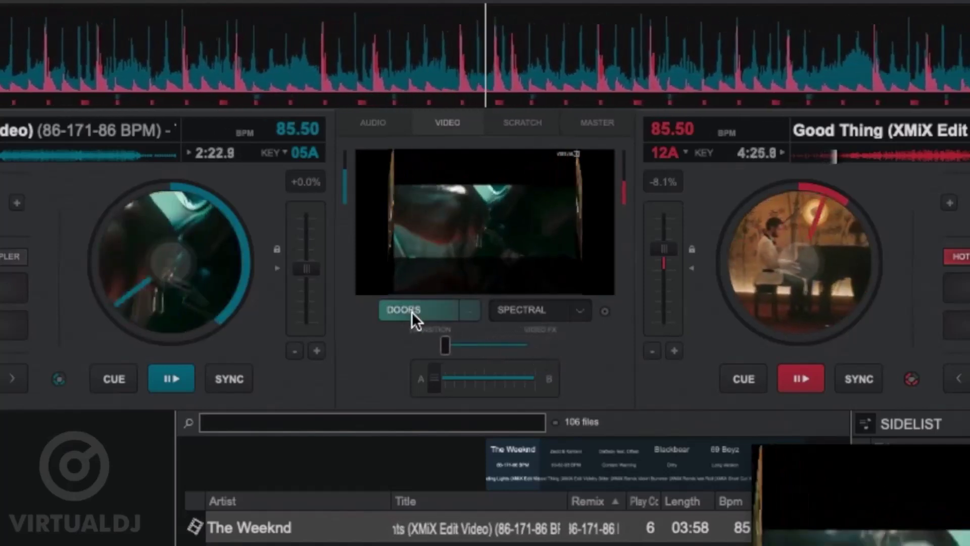
pyautogui.click(410, 311)
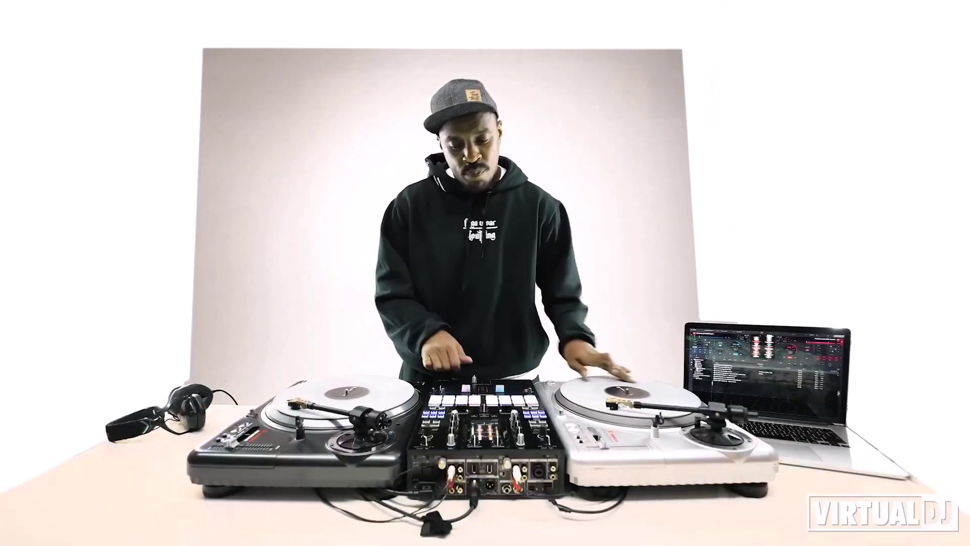